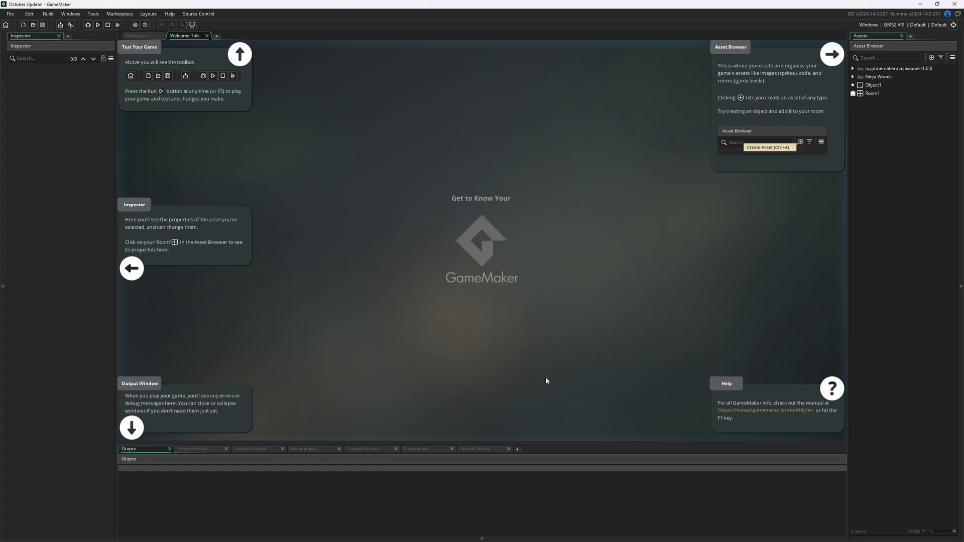
# Close the welcome screen, zoom the asset list to 190% and widen the asset browser panel
pyautogui.click(206, 36)
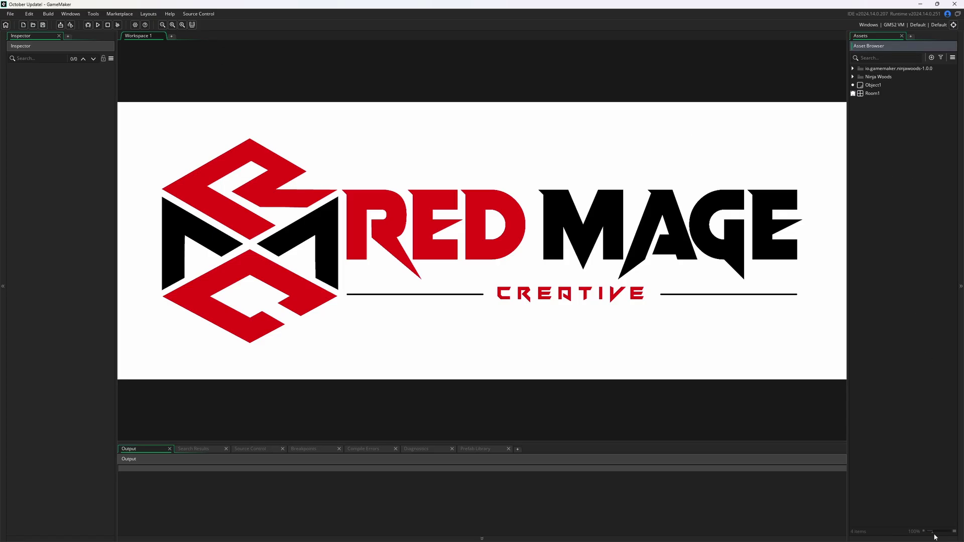
pyautogui.moveTo(933, 532); pyautogui.dragTo(942, 532)
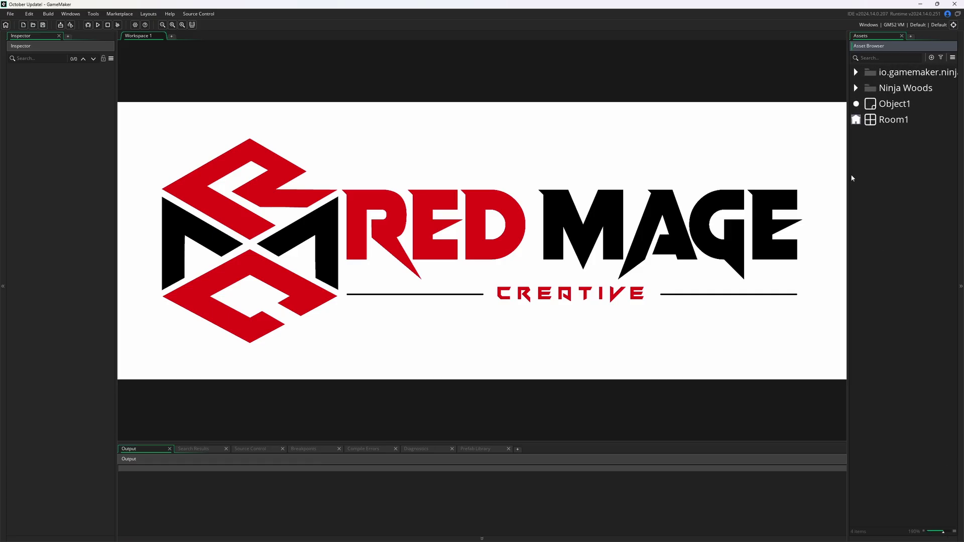
pyautogui.moveTo(848, 173); pyautogui.dragTo(760, 160)
pyautogui.click(804, 120)
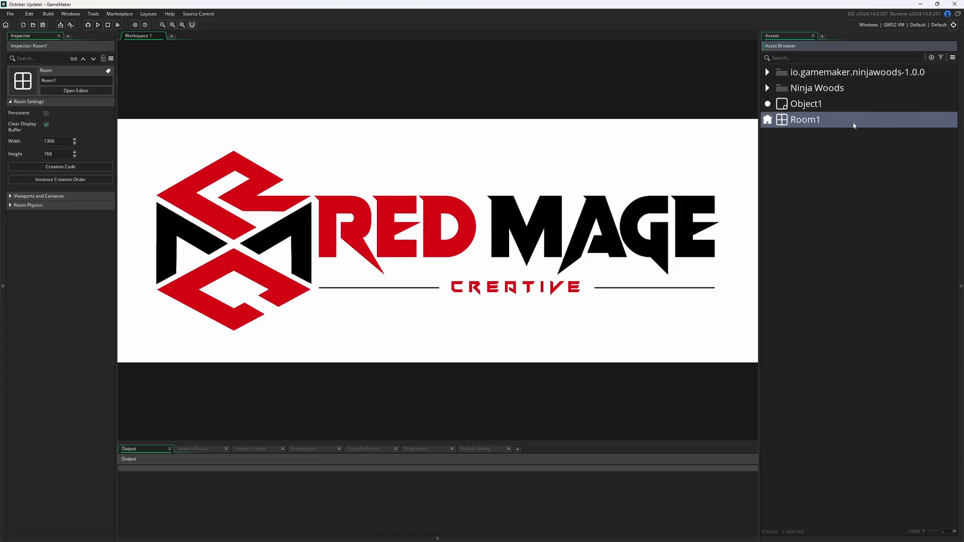
pyautogui.click(844, 184)
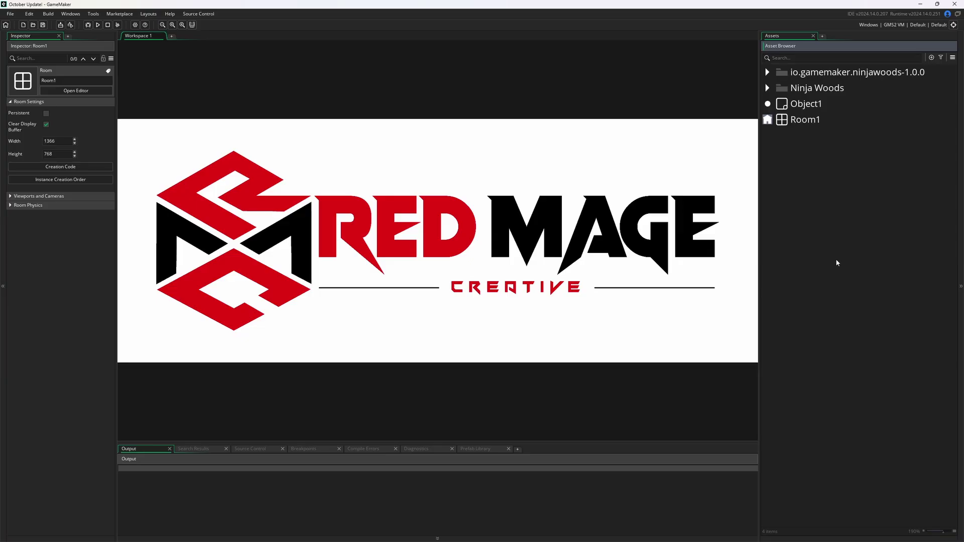
# Create a 'Sprites' asset group and move Room1 into it
pyautogui.rightClick(837, 262)
pyautogui.click(820, 265)
pyautogui.write('Sprites')
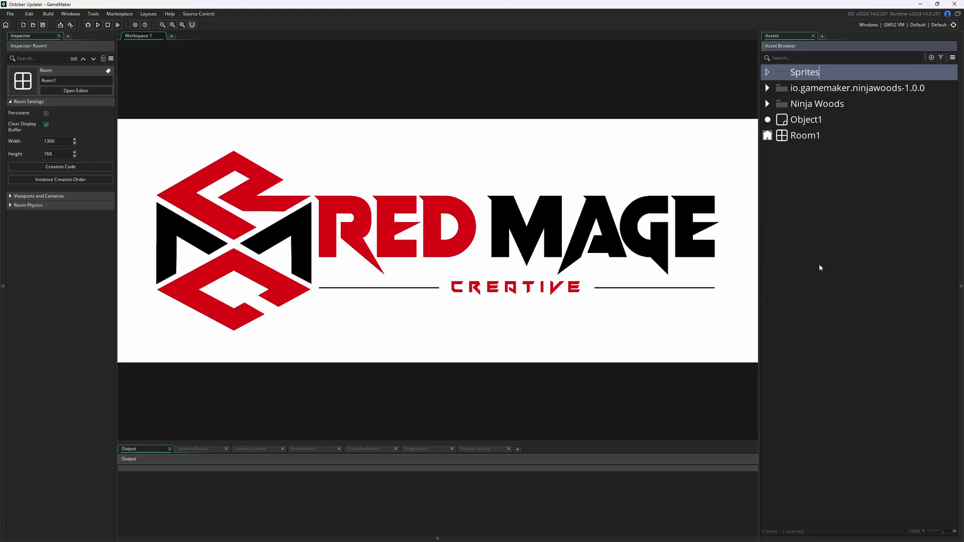
pyautogui.press('Return')
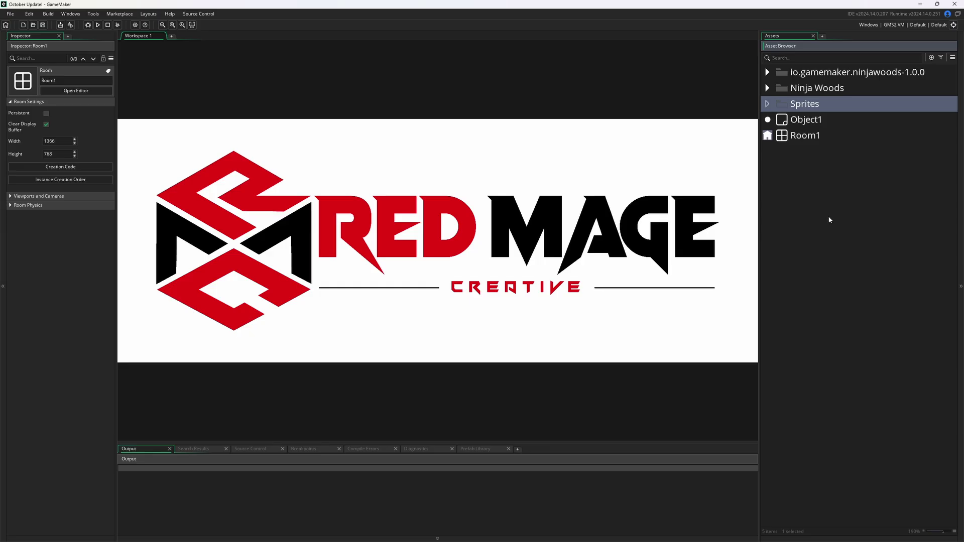
pyautogui.moveTo(805, 136); pyautogui.dragTo(811, 108)
pyautogui.click(767, 104)
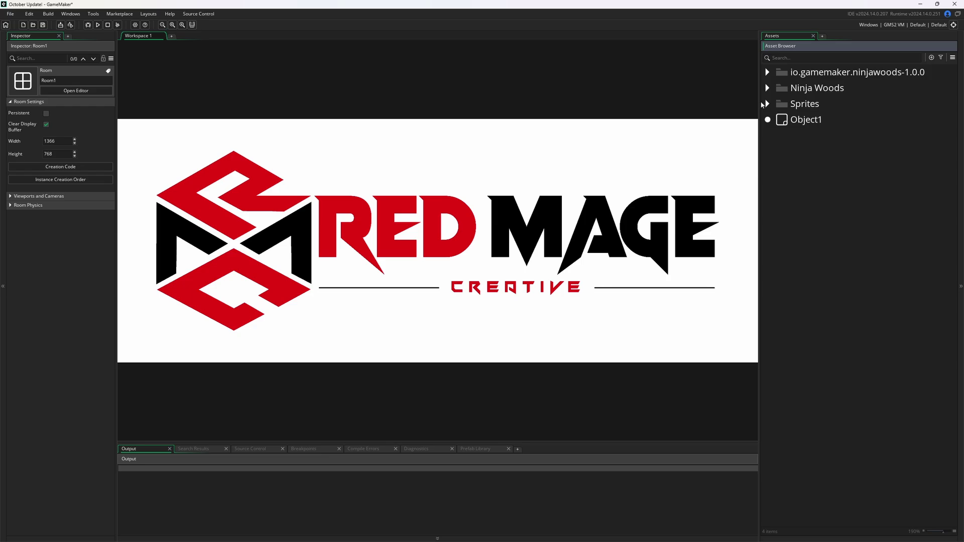
pyautogui.click(766, 104)
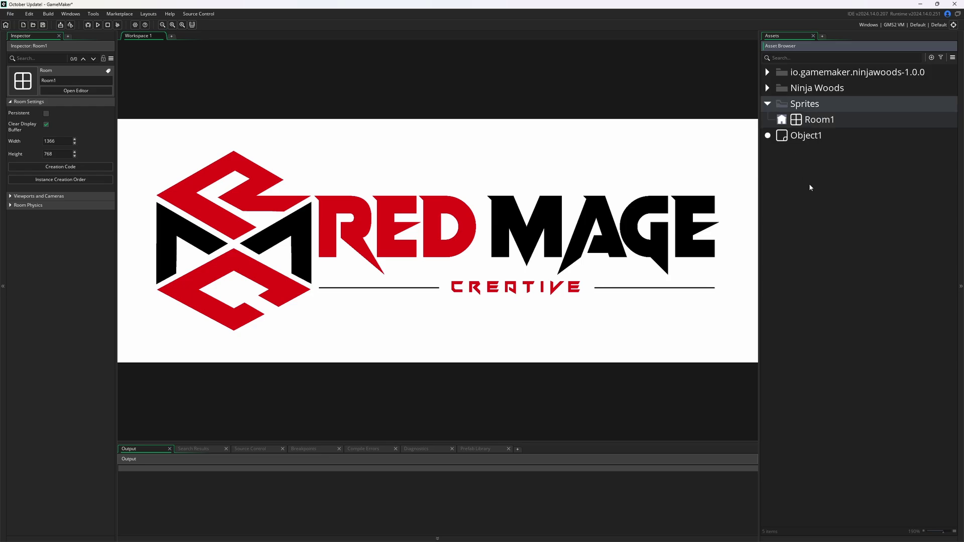
# Create a second asset group named 'Player'
pyautogui.rightClick(809, 187)
pyautogui.click(853, 209)
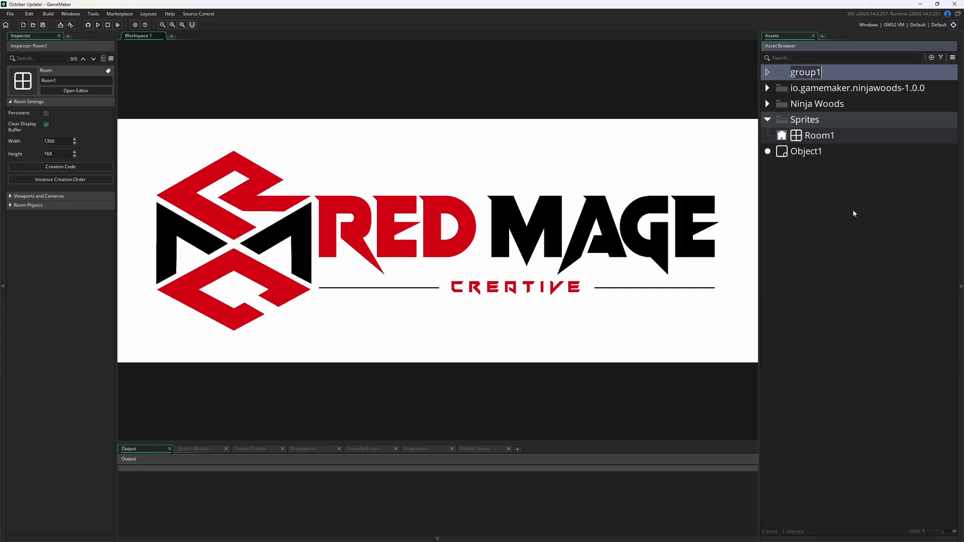
pyautogui.write('Player')
pyautogui.press('Return')
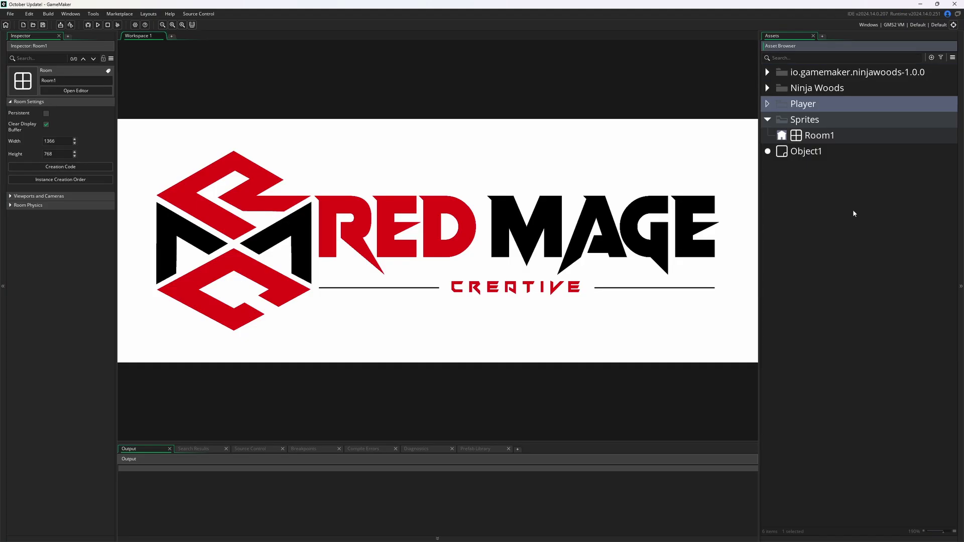
pyautogui.click(821, 228)
# Move Room1 back out of Sprites to the top level, then switch to the release notes
pyautogui.click(767, 119)
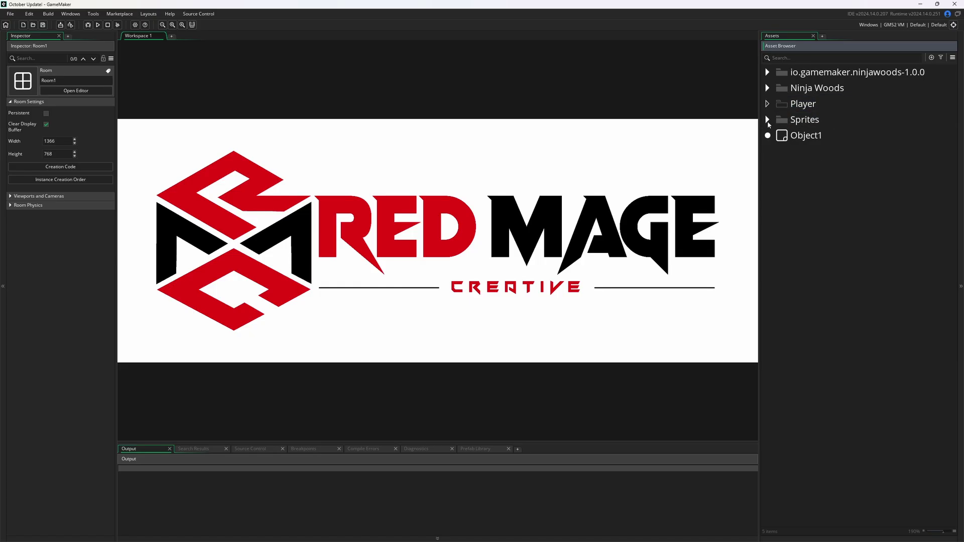
pyautogui.click(767, 119)
pyautogui.moveTo(803, 136); pyautogui.dragTo(772, 164)
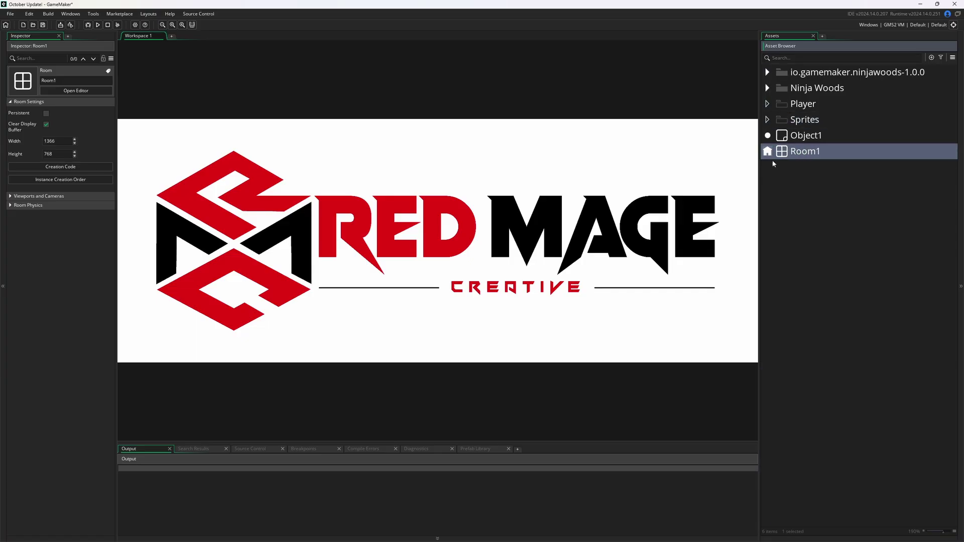
pyautogui.hotkey('alt', 'Tab')
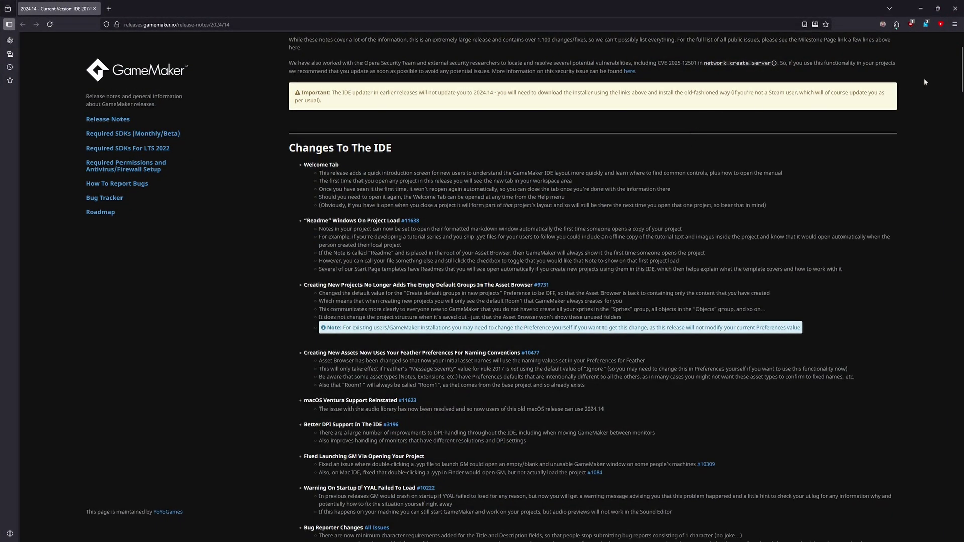
# Scroll through the whole 2024.14 changelog, then return to and highlight the 2024.14 heading
pyautogui.moveTo(959, 78); pyautogui.dragTo(899, 365)
pyautogui.scroll(-15, 778, 369)
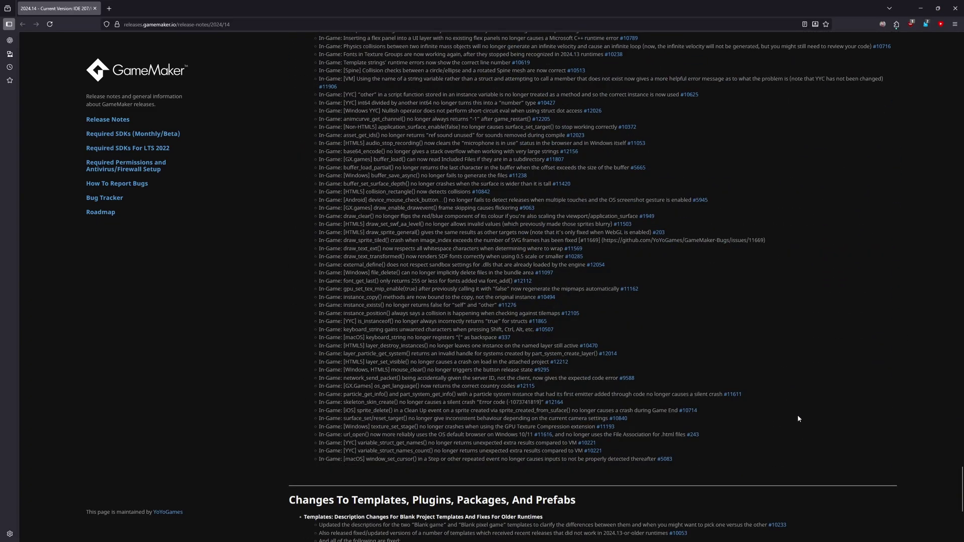
pyautogui.scroll(-3, 798, 419)
pyautogui.scroll(8, 798, 418)
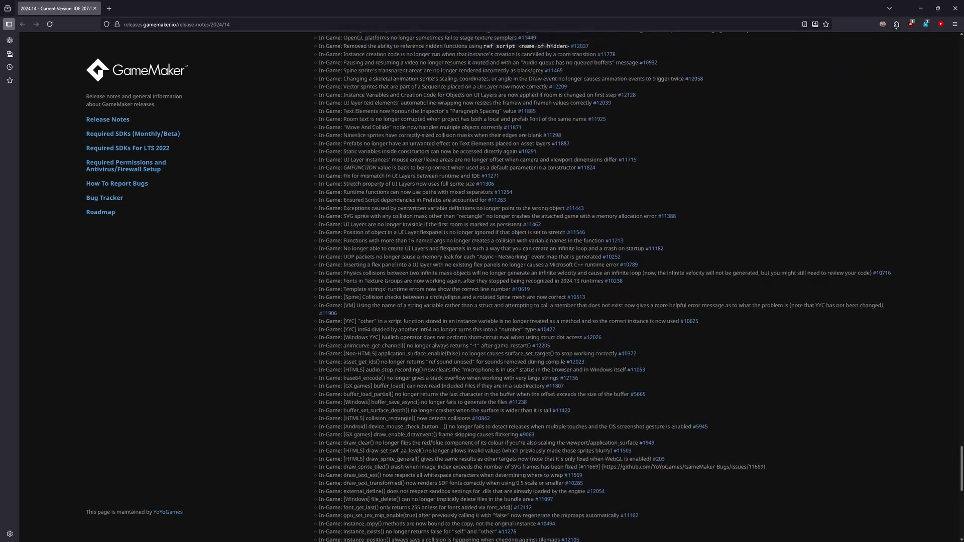
pyautogui.scroll(7, 782, 348)
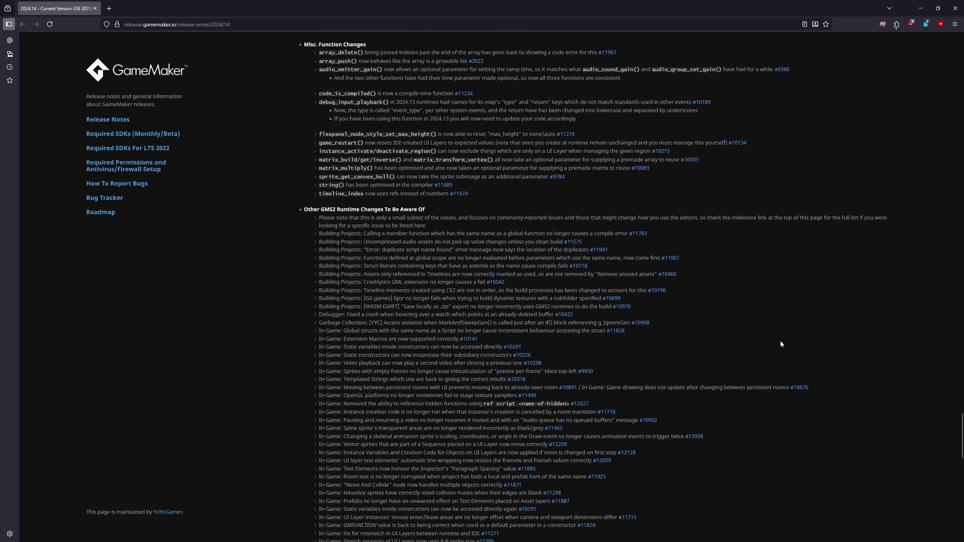
pyautogui.scroll(6, 873, 387)
pyautogui.middleClick(876, 393)
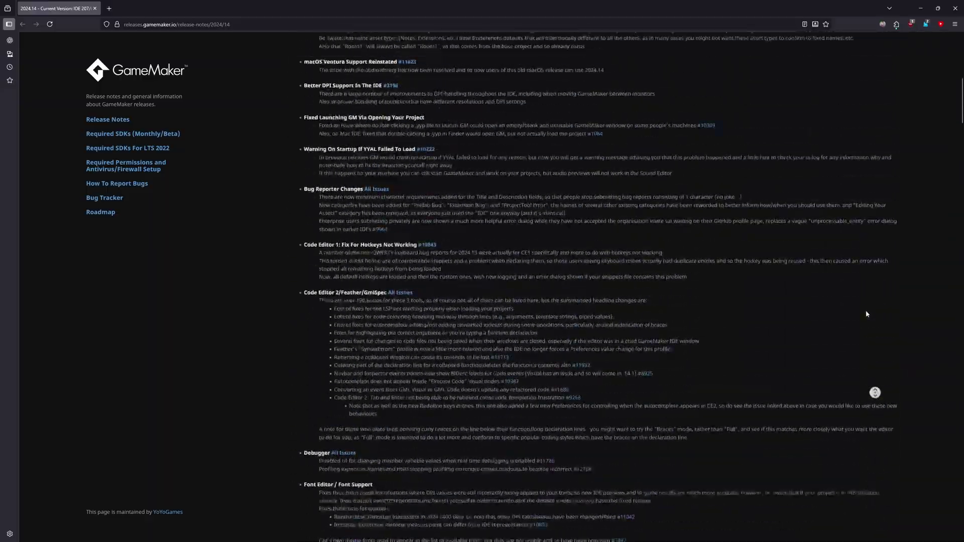
pyautogui.click(891, 263)
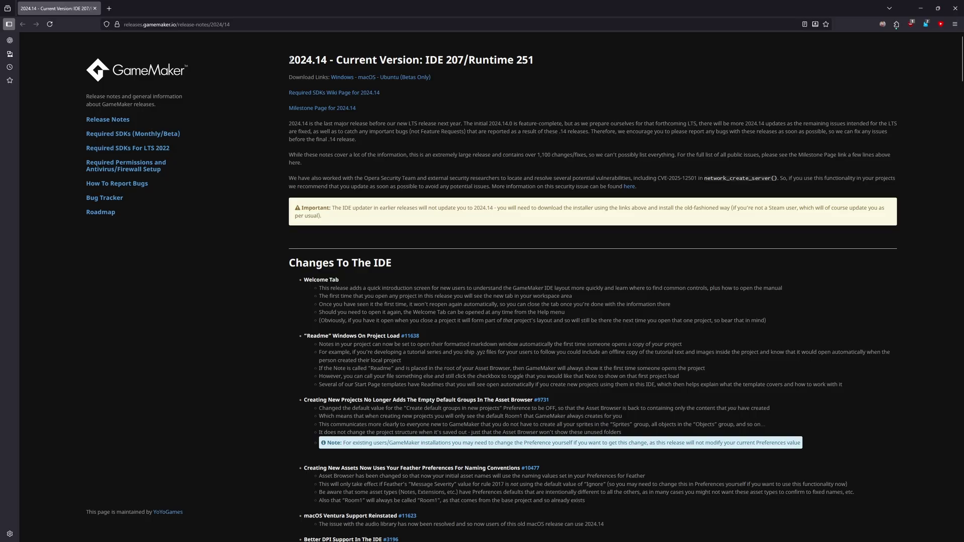
pyautogui.moveTo(289, 59); pyautogui.dragTo(325, 58)
pyautogui.click(325, 59)
pyautogui.click(128, 120)
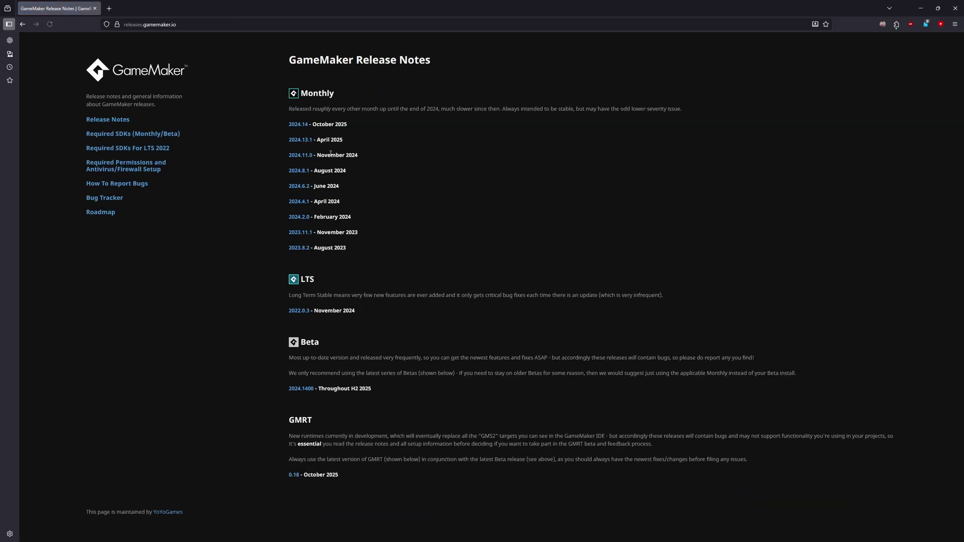
pyautogui.moveTo(342, 139); pyautogui.dragTo(281, 45)
pyautogui.click(375, 152)
pyautogui.moveTo(290, 106); pyautogui.dragTo(351, 109)
pyautogui.click(378, 131)
pyautogui.doubleClick(436, 109)
pyautogui.click(443, 158)
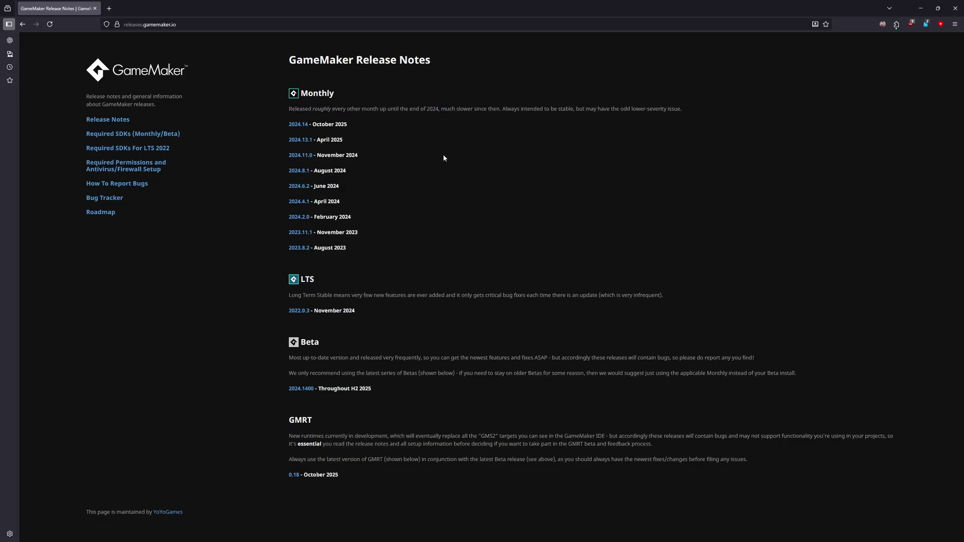
pyautogui.click(297, 124)
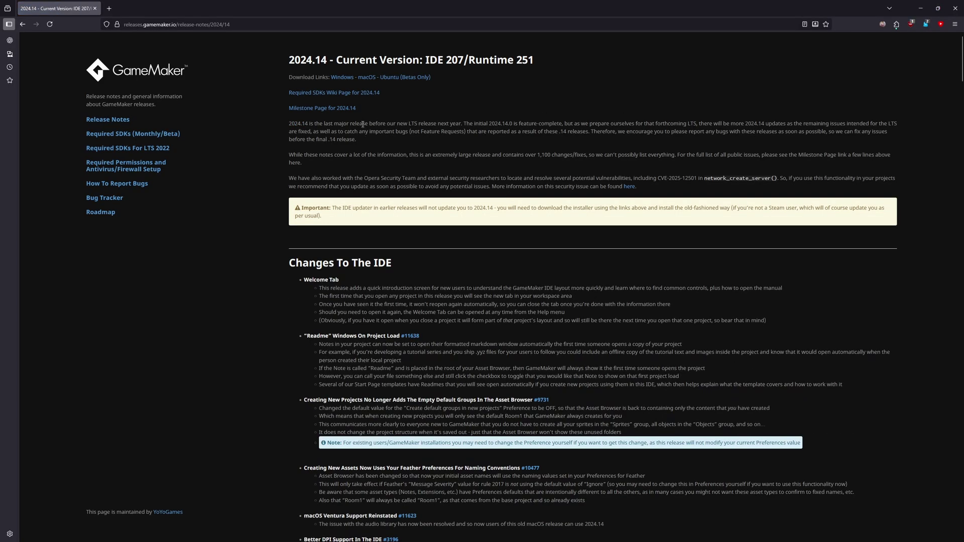
pyautogui.moveTo(362, 124); pyautogui.dragTo(473, 123)
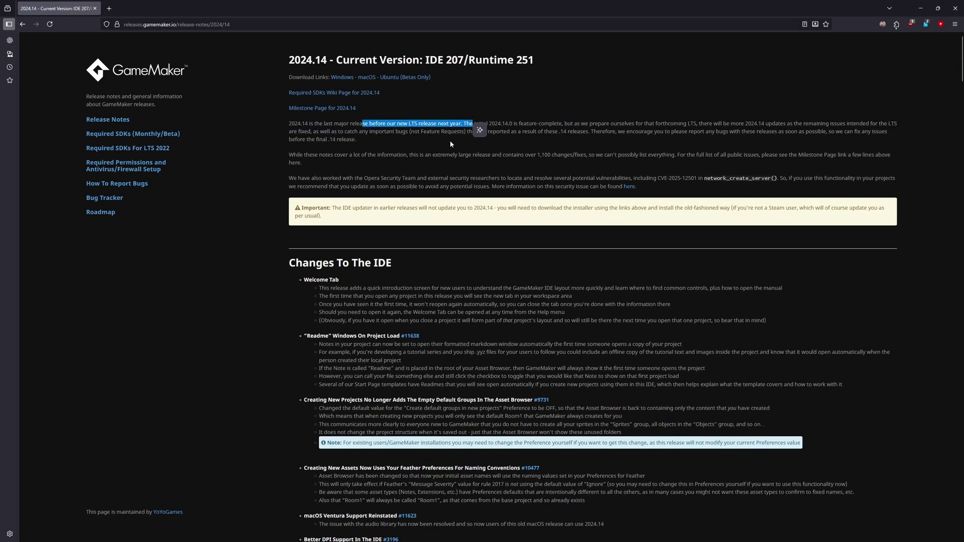
pyautogui.click(430, 147)
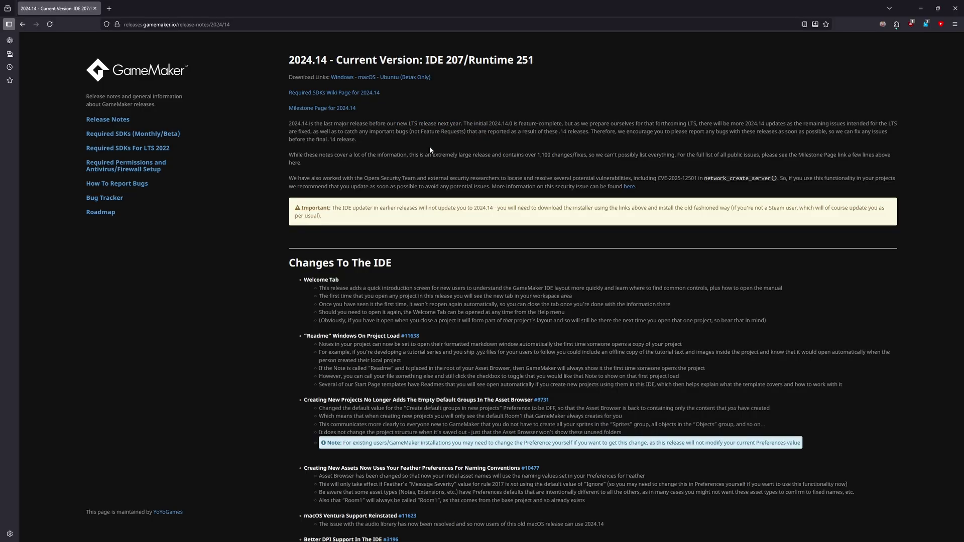
pyautogui.moveTo(469, 123); pyautogui.dragTo(538, 123)
pyautogui.click(529, 151)
# Scroll to Changes To The IDE and read the Readme windows notes
pyautogui.scroll(-3, 374, 186)
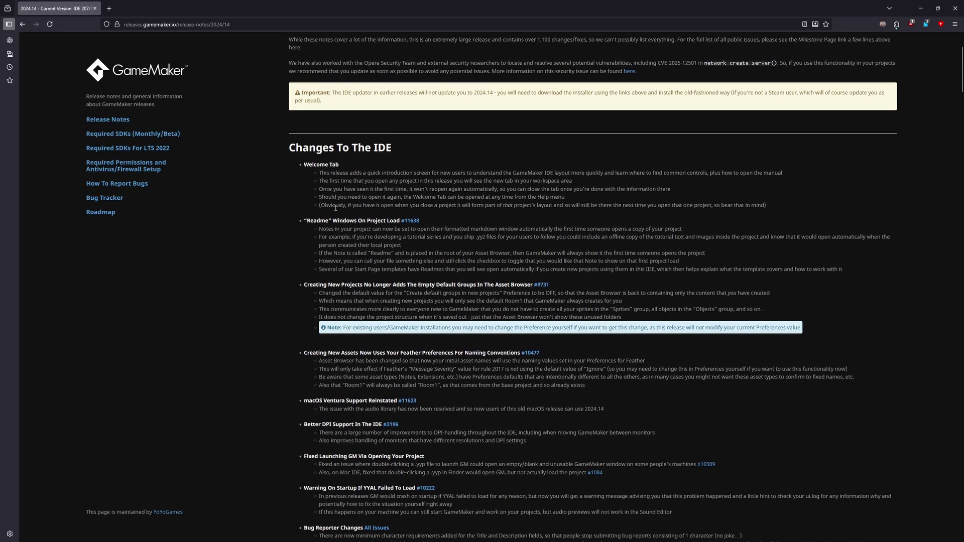
pyautogui.scroll(-1, 334, 207)
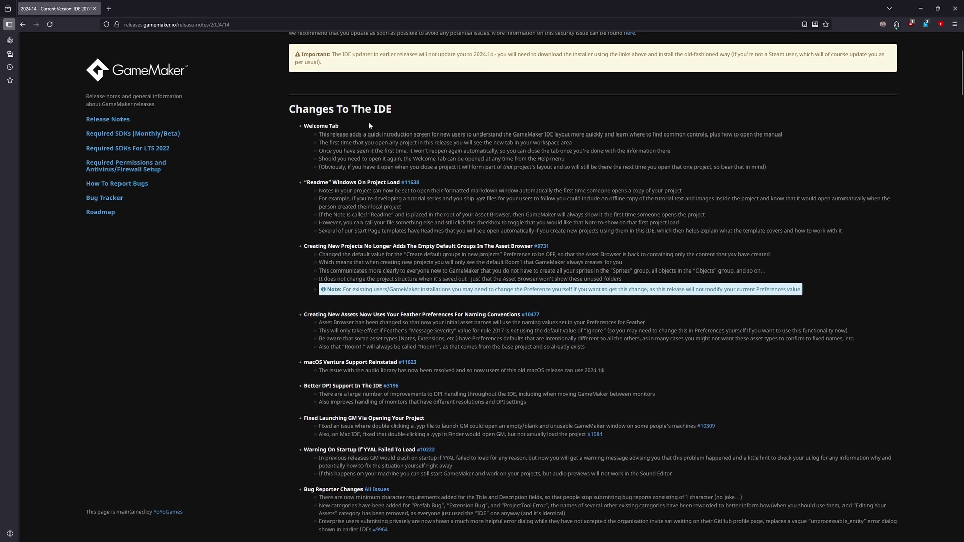
pyautogui.scroll(-1, 369, 126)
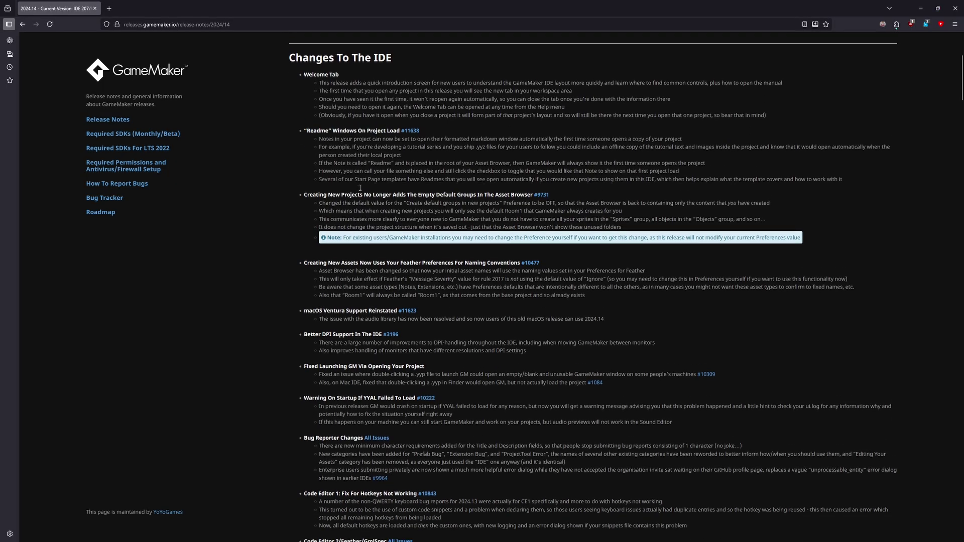
pyautogui.scroll(-1, 488, 119)
pyautogui.moveTo(331, 115); pyautogui.dragTo(401, 131)
pyautogui.click(451, 137)
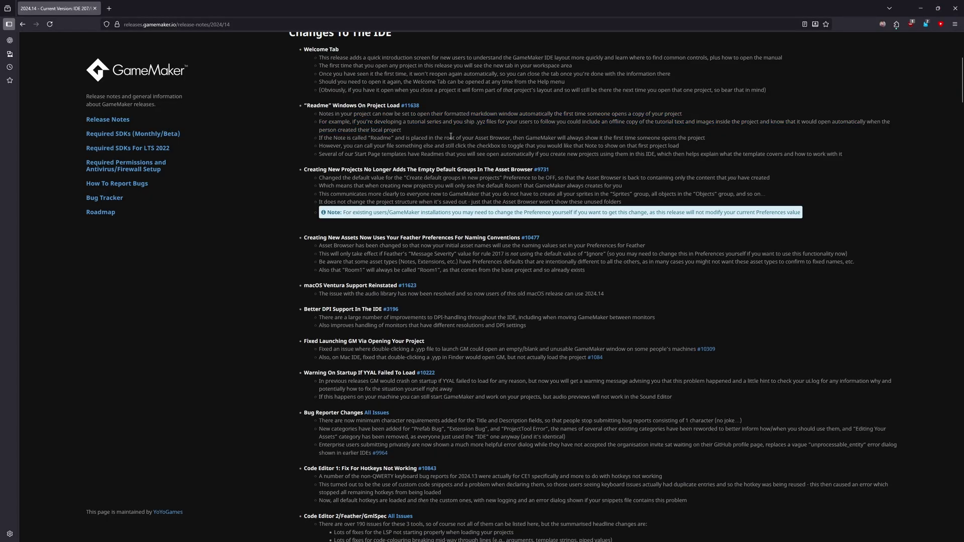
pyautogui.moveTo(342, 137); pyautogui.dragTo(408, 138)
pyautogui.click(422, 139)
# Read the note about empty default groups
pyautogui.scroll(-1, 353, 204)
pyautogui.moveTo(307, 131); pyautogui.dragTo(453, 139)
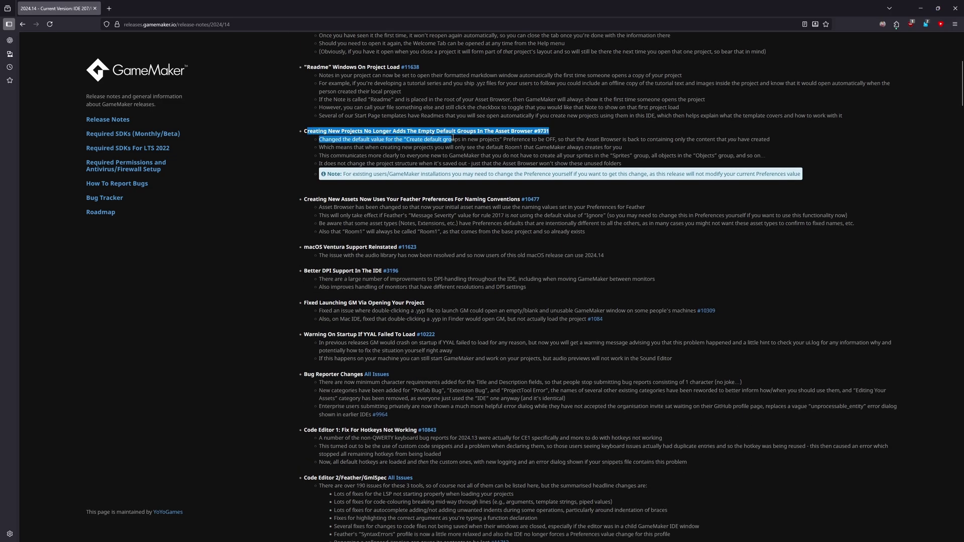
pyautogui.click(413, 142)
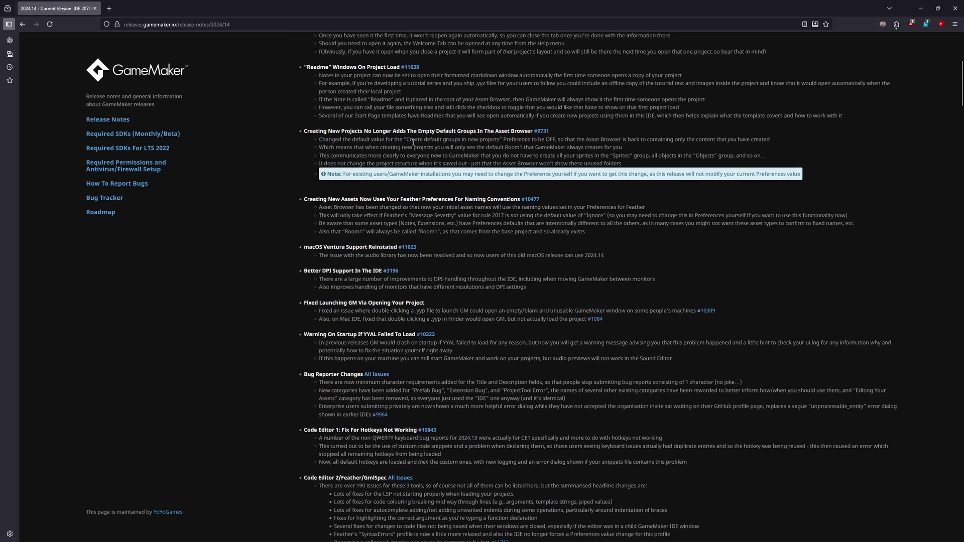
pyautogui.moveTo(467, 135); pyautogui.dragTo(499, 116)
pyautogui.click(481, 141)
# Read the preferences note and the Feather naming conventions heading
pyautogui.scroll(-1, 424, 140)
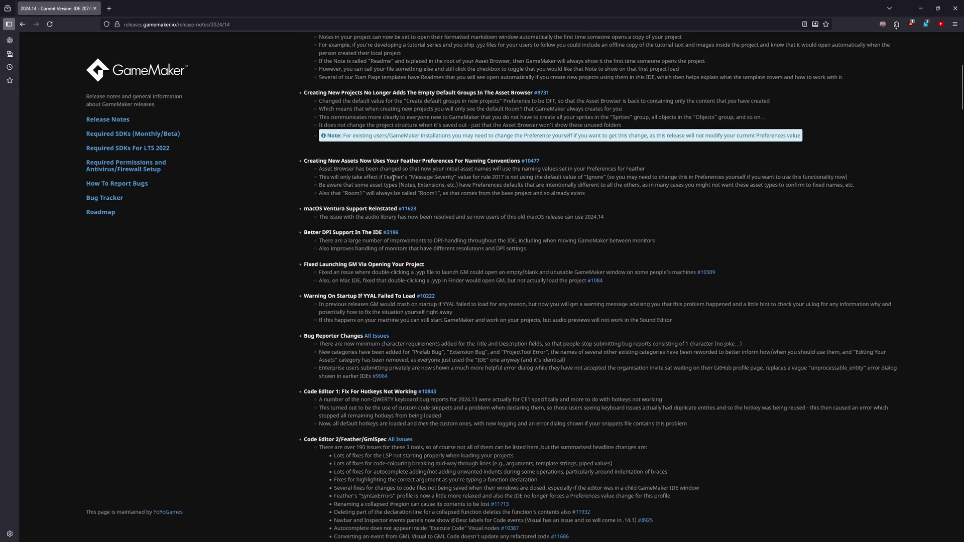
pyautogui.scroll(-1, 392, 175)
pyautogui.scroll(1, 405, 158)
pyautogui.moveTo(387, 137); pyautogui.dragTo(631, 134)
pyautogui.click(630, 132)
pyautogui.moveTo(336, 160); pyautogui.dragTo(449, 160)
pyautogui.click(458, 160)
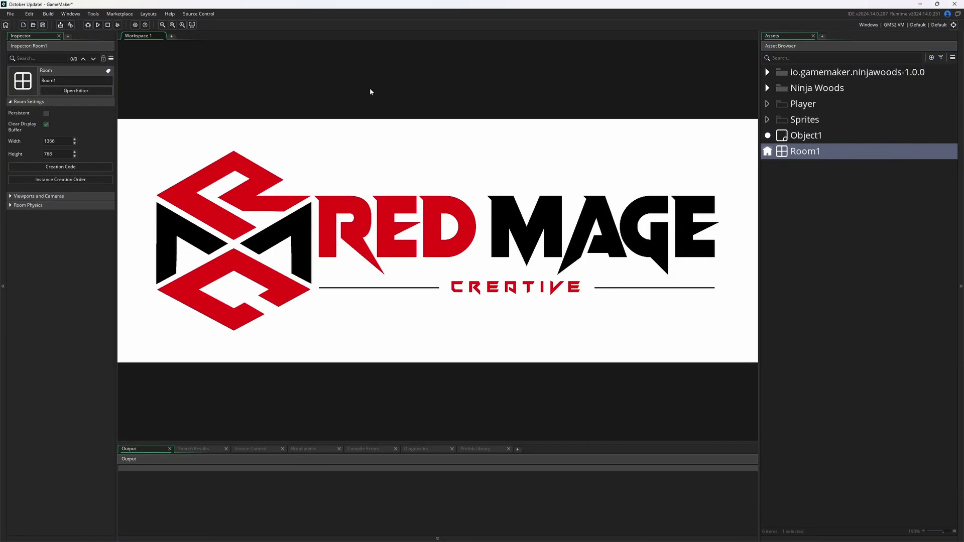
# Open File > Preferences at Feather Settings > Message Severity
pyautogui.click(10, 13)
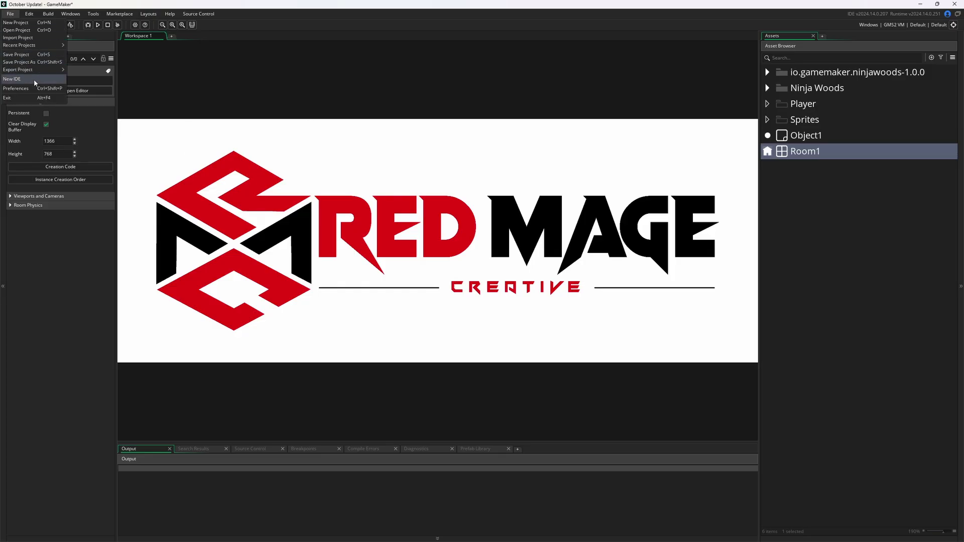
pyautogui.click(25, 88)
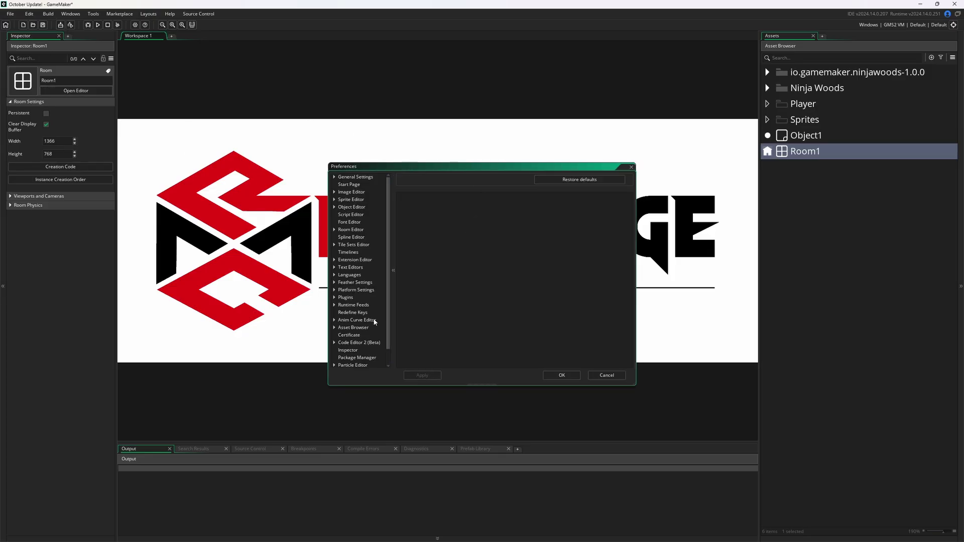
pyautogui.click(364, 283)
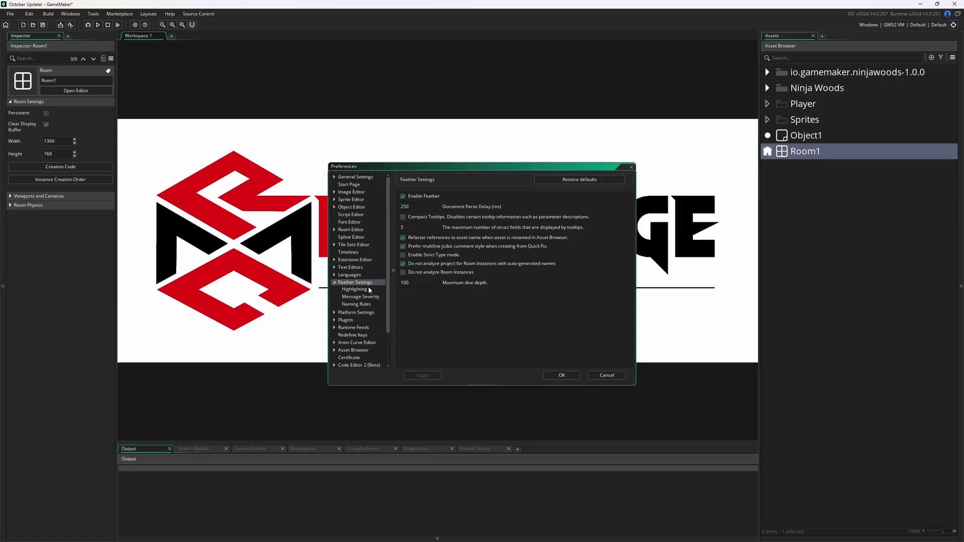
pyautogui.click(371, 297)
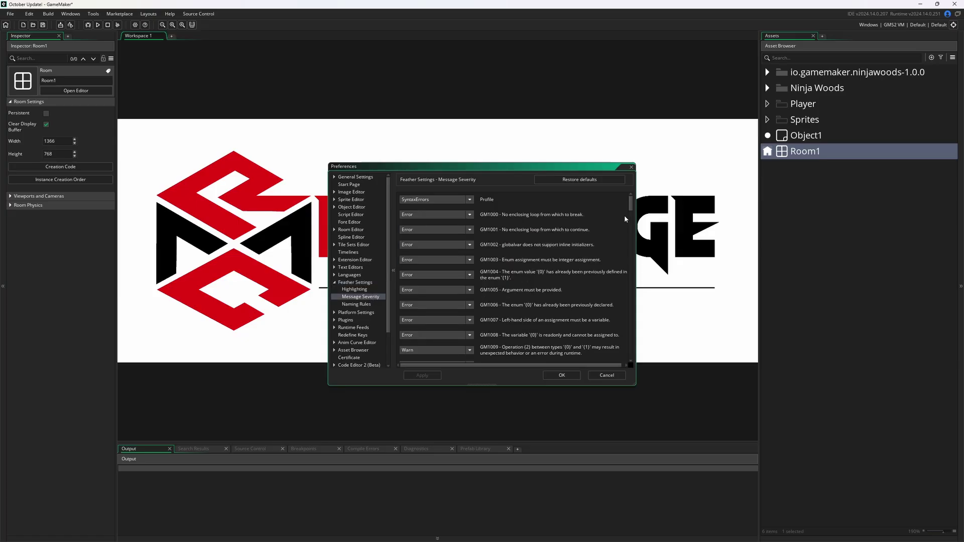
# Leave GM2017 set to Ignore and go to the Feather Naming Rules page
pyautogui.moveTo(630, 205); pyautogui.dragTo(621, 270)
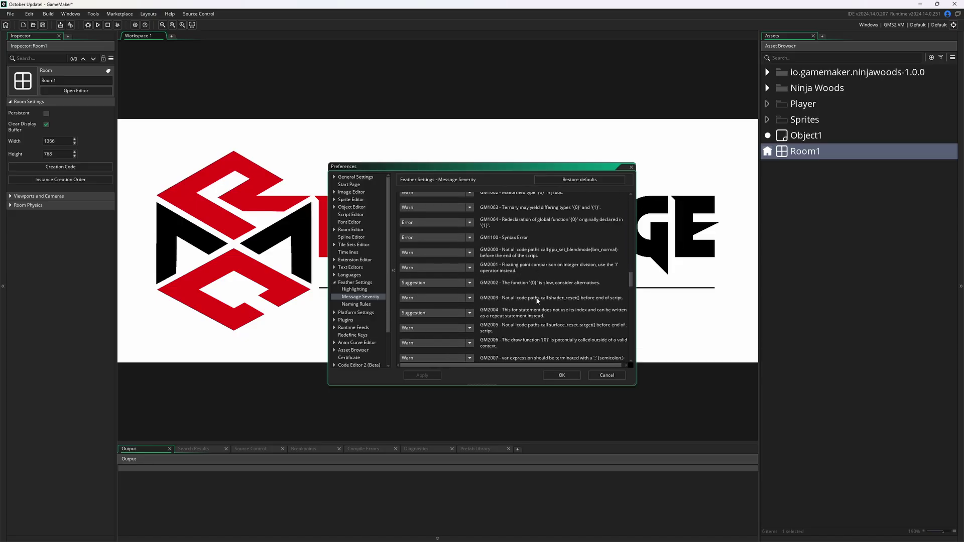
pyautogui.scroll(-6, 537, 300)
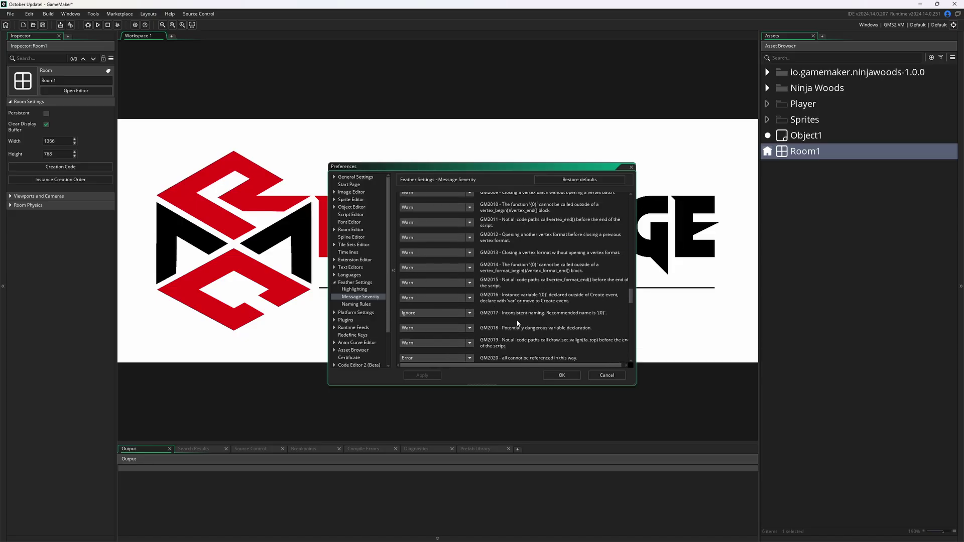
pyautogui.scroll(-1, 517, 322)
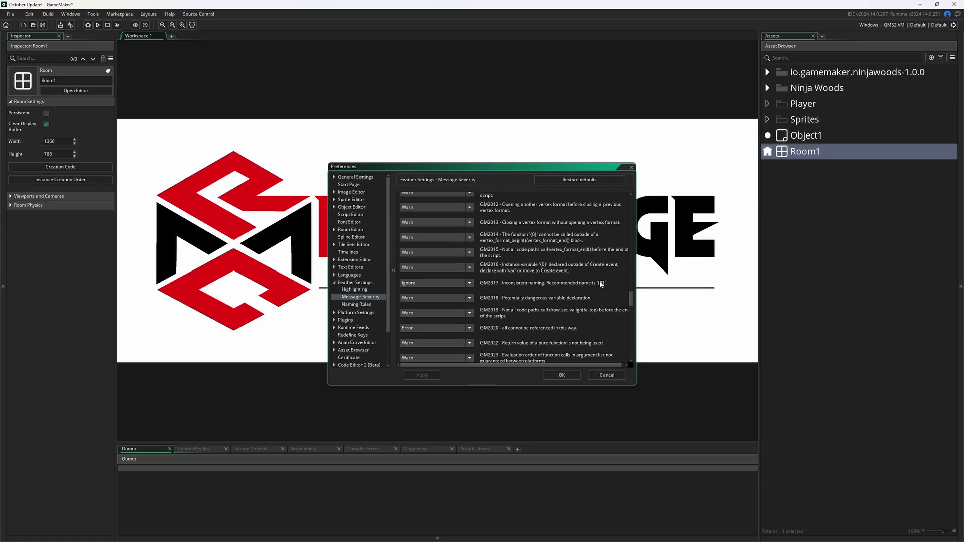
pyautogui.click(430, 287)
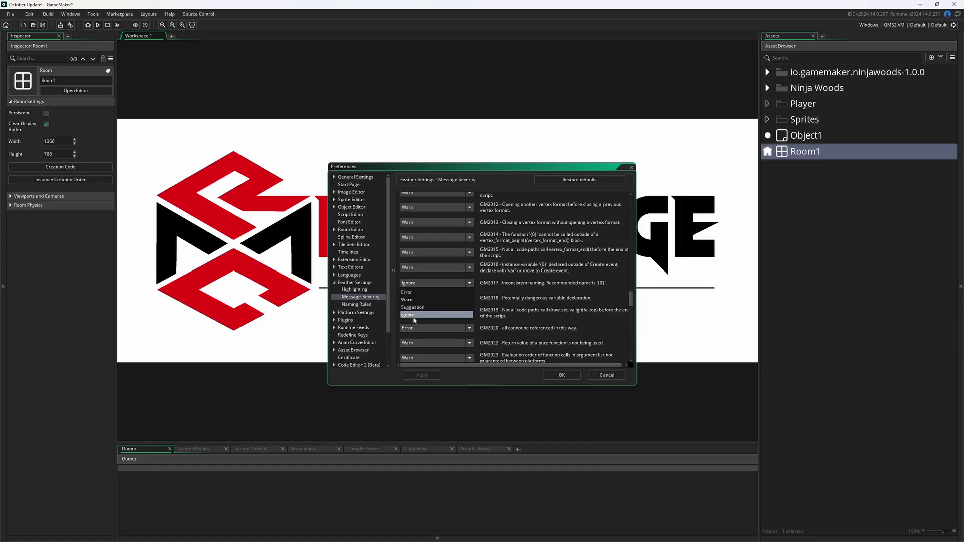
pyautogui.click(429, 289)
pyautogui.click(363, 305)
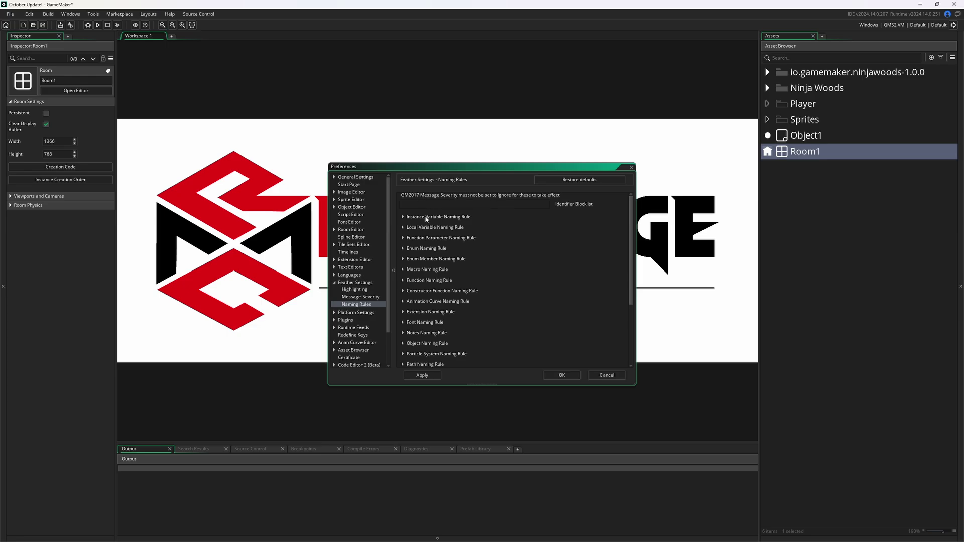
# Review the Instance Variable and Object naming rules, keeping objects at lowerCamelCase
pyautogui.click(403, 218)
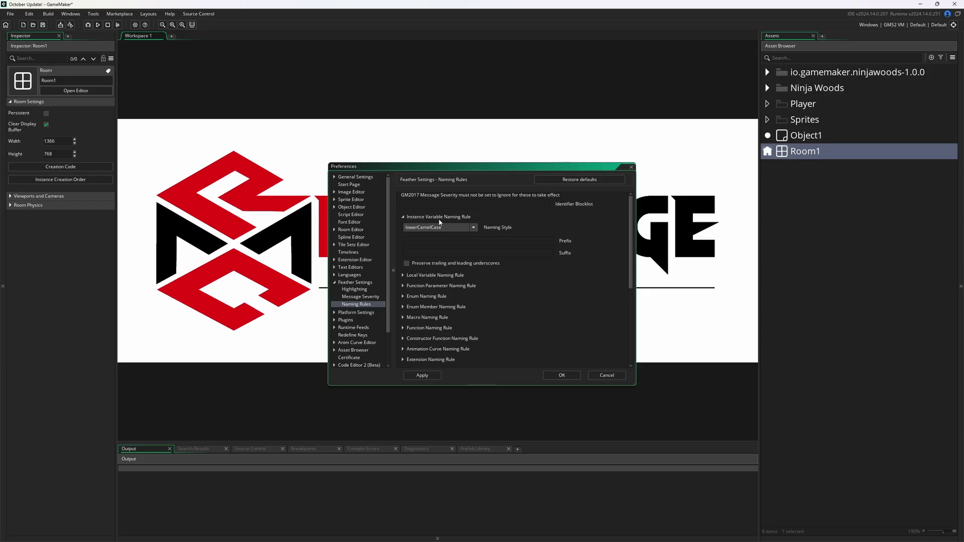
pyautogui.click(406, 218)
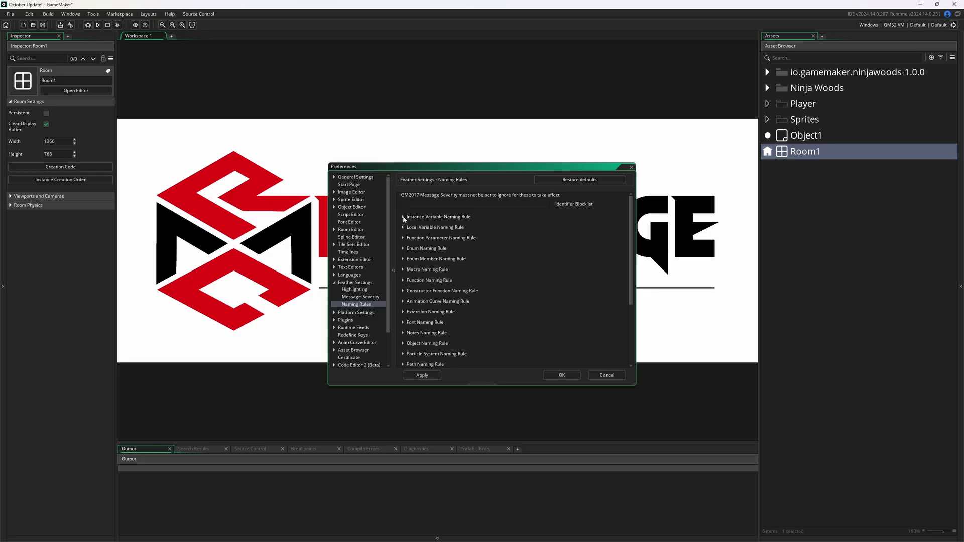
pyautogui.scroll(-2, 457, 308)
pyautogui.click(458, 312)
pyautogui.scroll(-2, 482, 313)
pyautogui.scroll(-1, 490, 317)
pyautogui.click(453, 279)
pyautogui.click(453, 281)
# Trim the object name prefix to 'obj' and apply the naming rule changes
pyautogui.click(429, 294)
pyautogui.press('BackSpace')
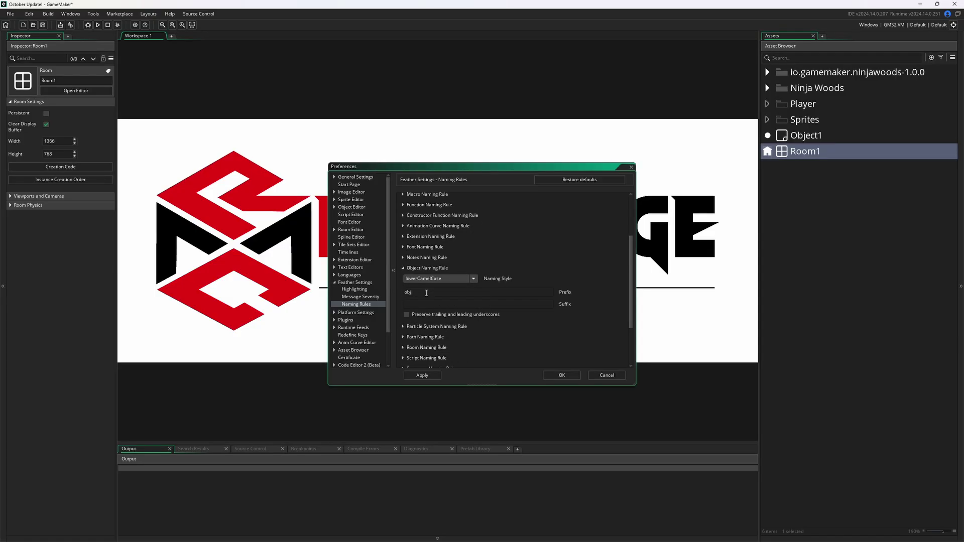
pyautogui.click(424, 375)
pyautogui.scroll(3, 511, 295)
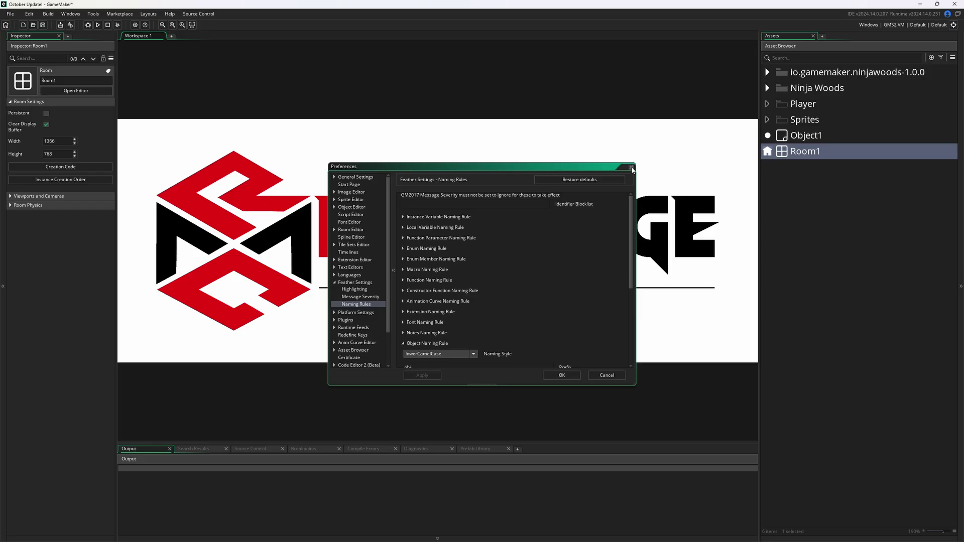
pyautogui.scroll(-3, 518, 284)
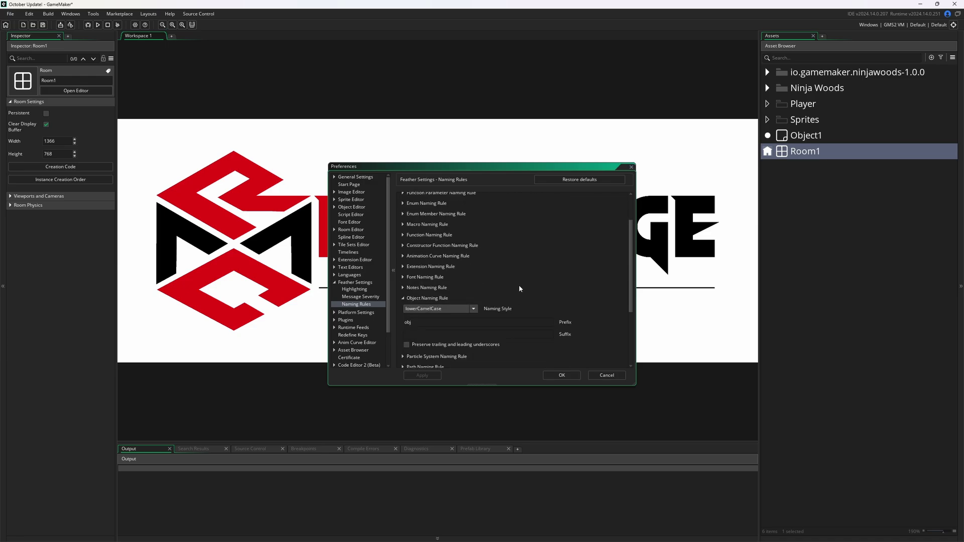
# Close Preferences with OK and read the Better DPI Support and .yyp launch fix notes
pyautogui.click(562, 375)
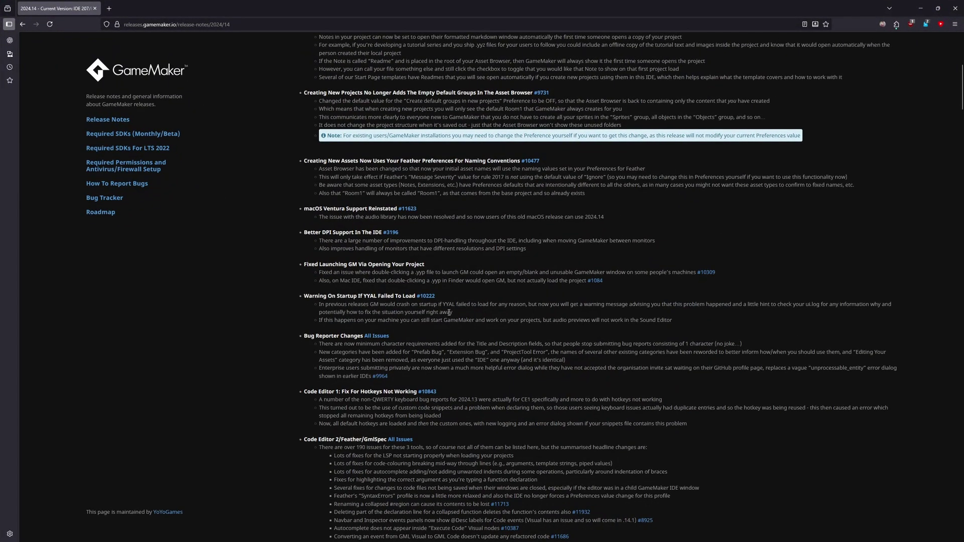
pyautogui.scroll(-3, 381, 241)
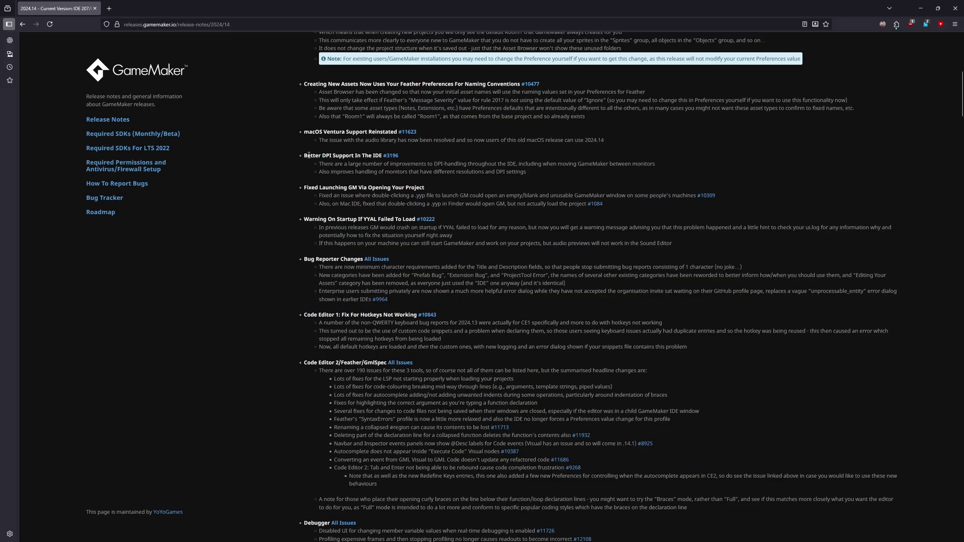
pyautogui.moveTo(309, 155); pyautogui.dragTo(447, 173)
pyautogui.click(342, 169)
pyautogui.click(476, 188)
pyautogui.moveTo(304, 188); pyautogui.dragTo(468, 179)
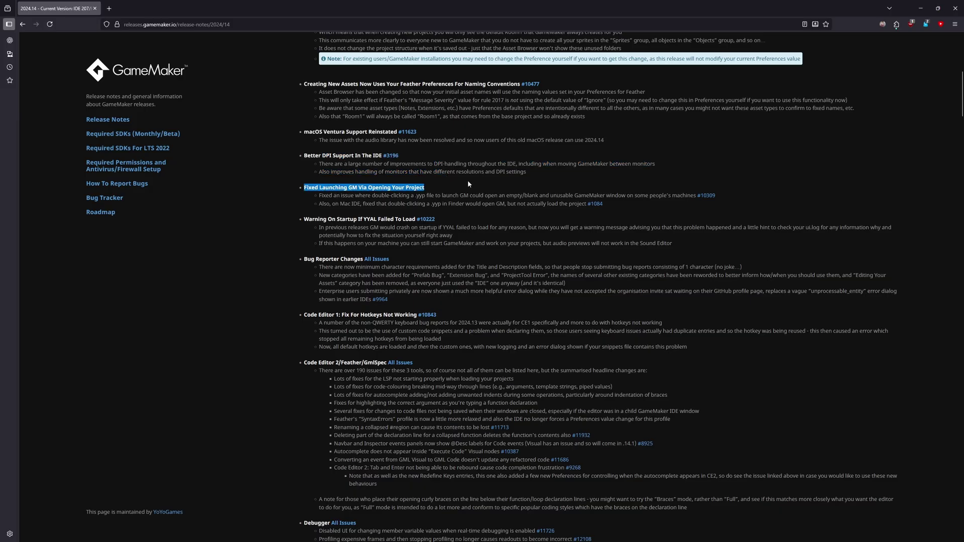
pyautogui.click(387, 211)
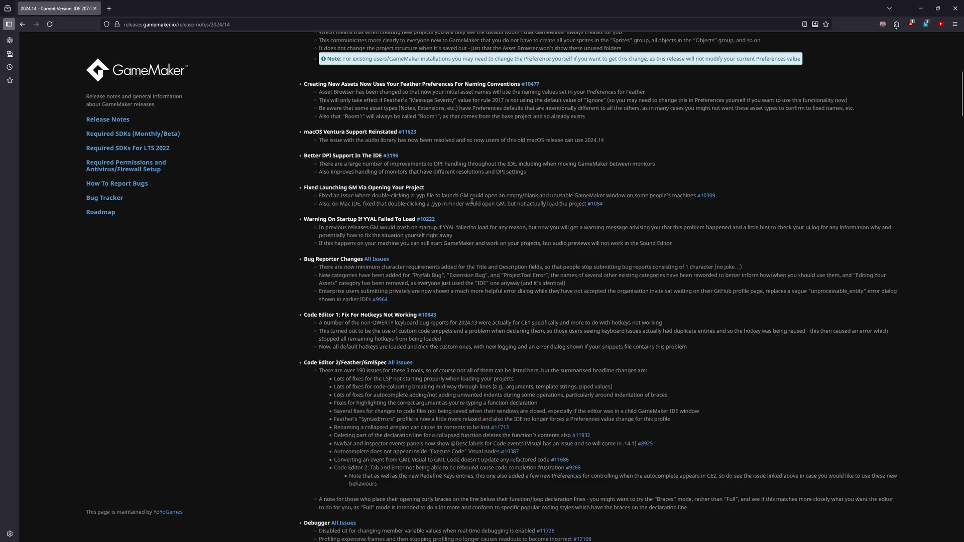
pyautogui.moveTo(364, 196); pyautogui.dragTo(530, 201)
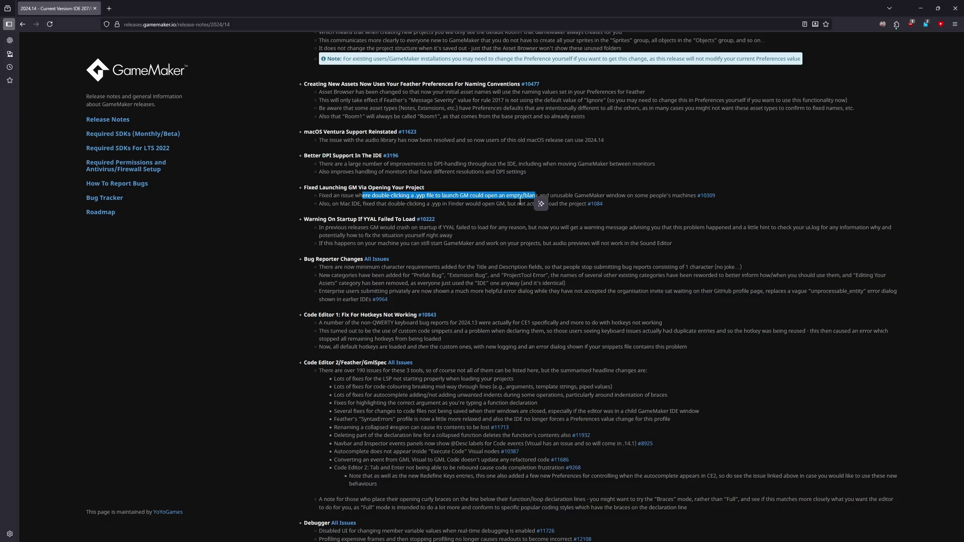
pyautogui.click(484, 214)
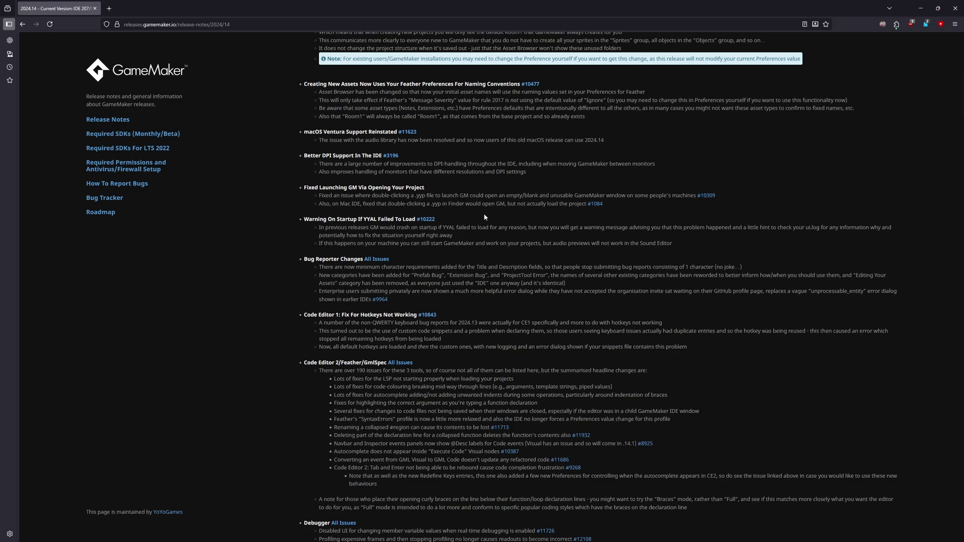
# Read the Bug Reporter Changes and Code Editor 1 notes
pyautogui.scroll(-3, 483, 217)
pyautogui.scroll(-1, 322, 159)
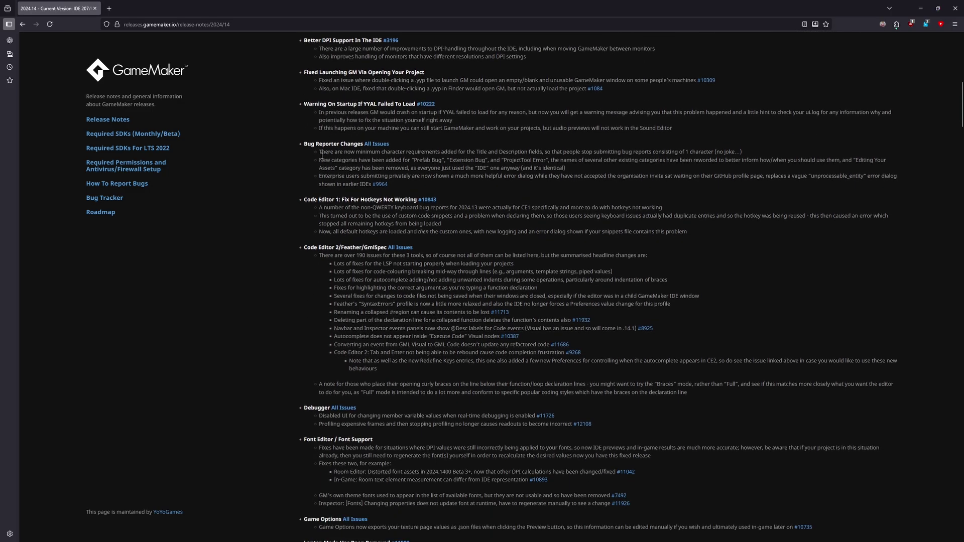
pyautogui.moveTo(309, 144); pyautogui.dragTo(358, 145)
pyautogui.click(440, 194)
pyautogui.scroll(-1, 441, 187)
pyautogui.moveTo(304, 162); pyautogui.dragTo(381, 219)
pyautogui.click(392, 242)
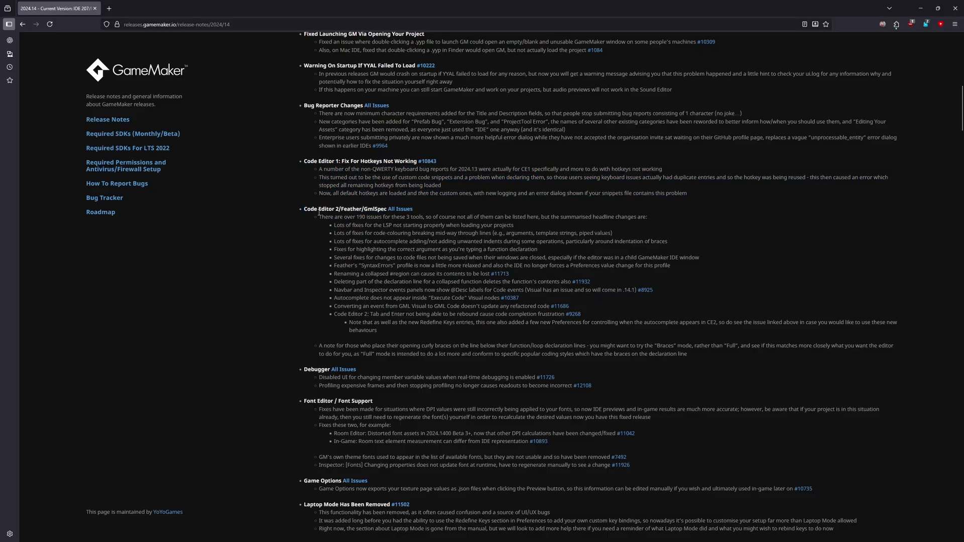
pyautogui.moveTo(302, 160); pyautogui.dragTo(374, 161)
pyautogui.click(374, 179)
# Read the Code Editor 2/Feather/GmlSpec section and its over 190 issues line
pyautogui.moveTo(300, 208); pyautogui.dragTo(391, 234)
pyautogui.click(396, 249)
pyautogui.scroll(-1, 344, 206)
pyautogui.moveTo(327, 182); pyautogui.dragTo(411, 181)
pyautogui.click(409, 224)
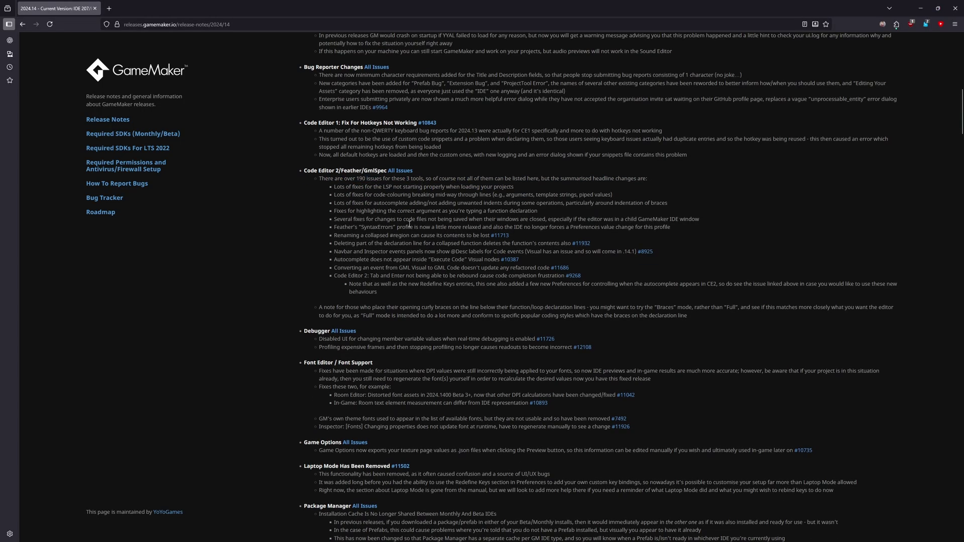
pyautogui.scroll(-1, 418, 189)
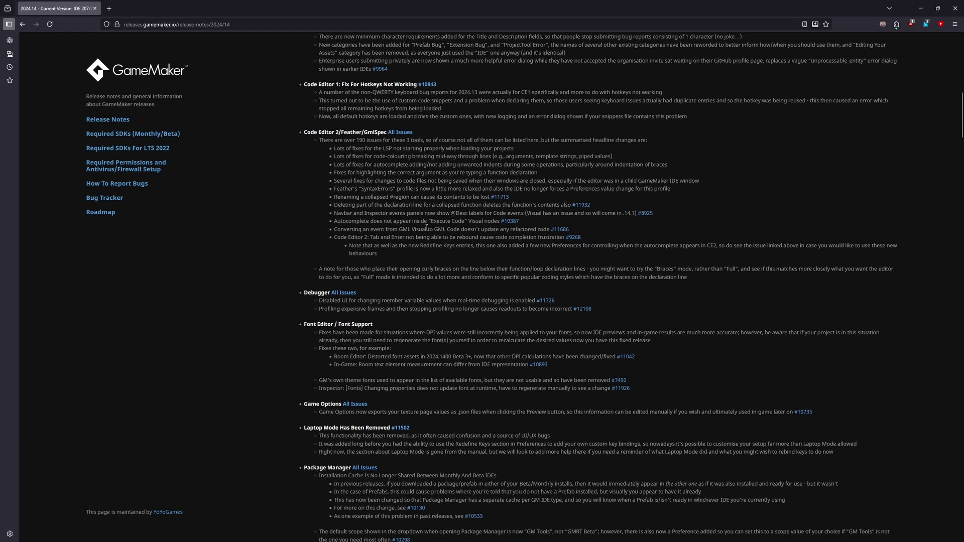
# Open All Issues for Code Editor 2/Feather/GmlSpec and scroll the GitHub list
pyautogui.click(394, 133)
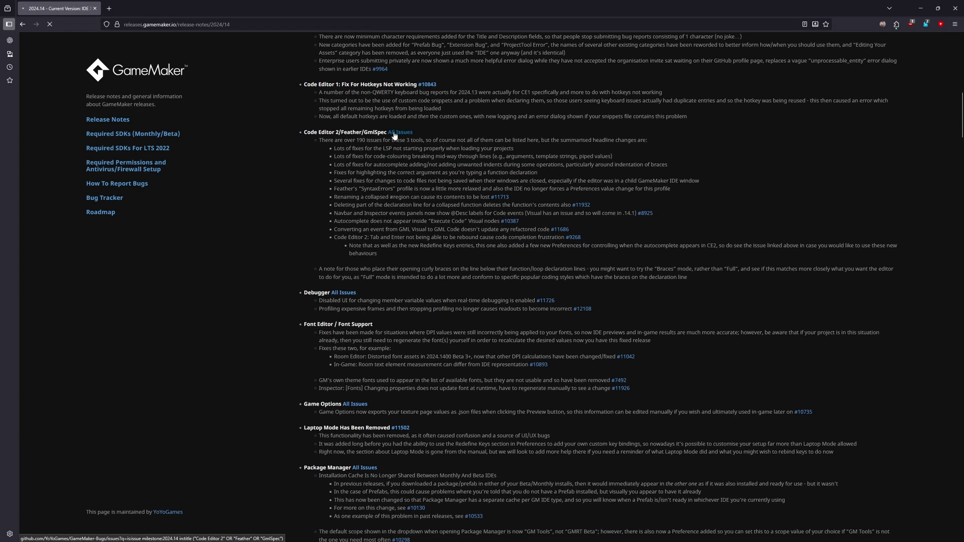
pyautogui.scroll(-5, 304, 211)
pyautogui.scroll(-5, 304, 211)
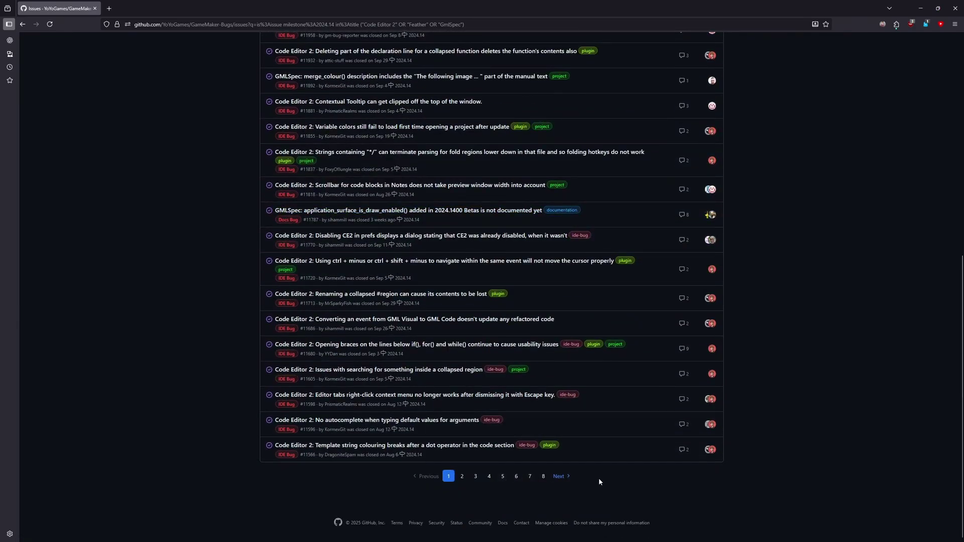
# Go back to the release notes at the Code Editor 2 fixes list
pyautogui.click(23, 24)
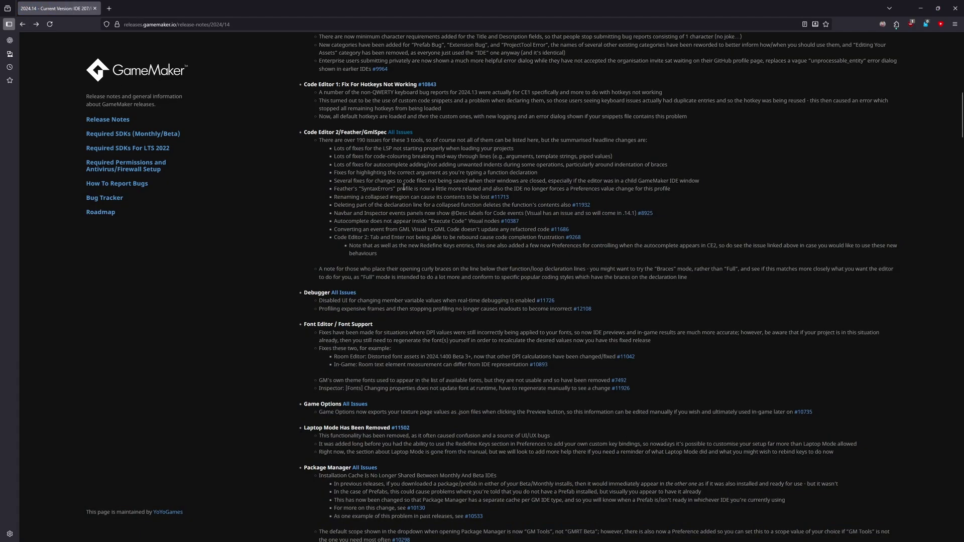
pyautogui.scroll(1, 349, 175)
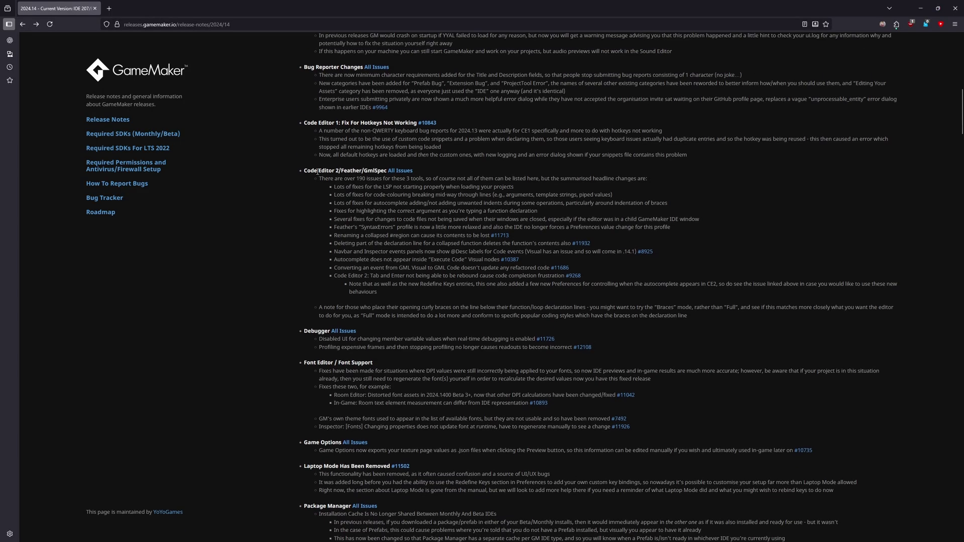
pyautogui.moveTo(317, 172); pyautogui.dragTo(502, 236)
pyautogui.click(403, 258)
# Open Object1's code in GameMaker and add a Begin Step event
pyautogui.hotkey('alt', 'Tab')
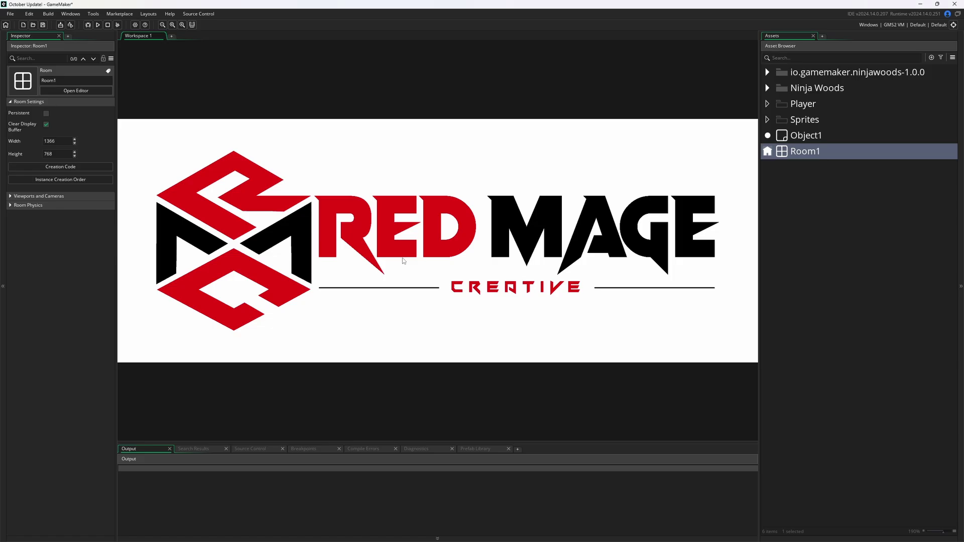
pyautogui.doubleClick(806, 136)
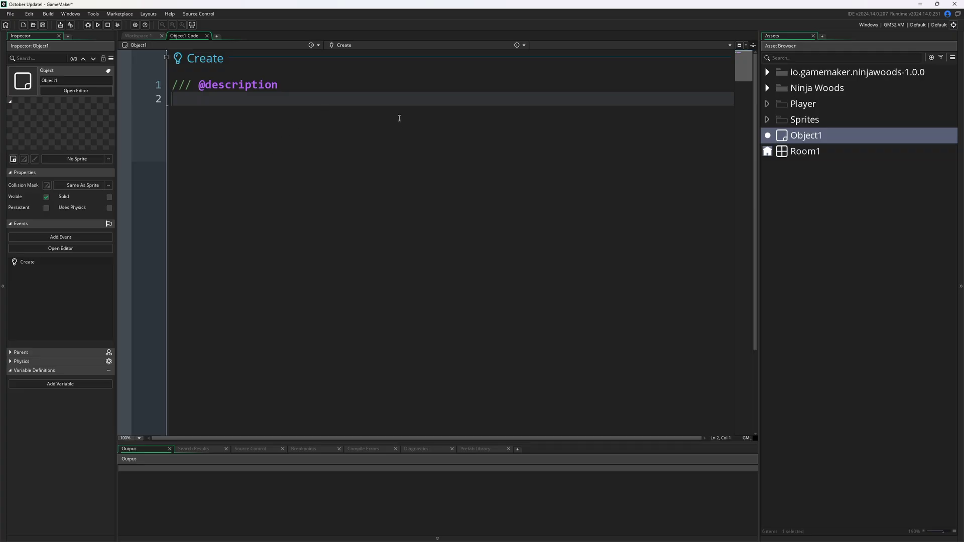
pyautogui.click(517, 45)
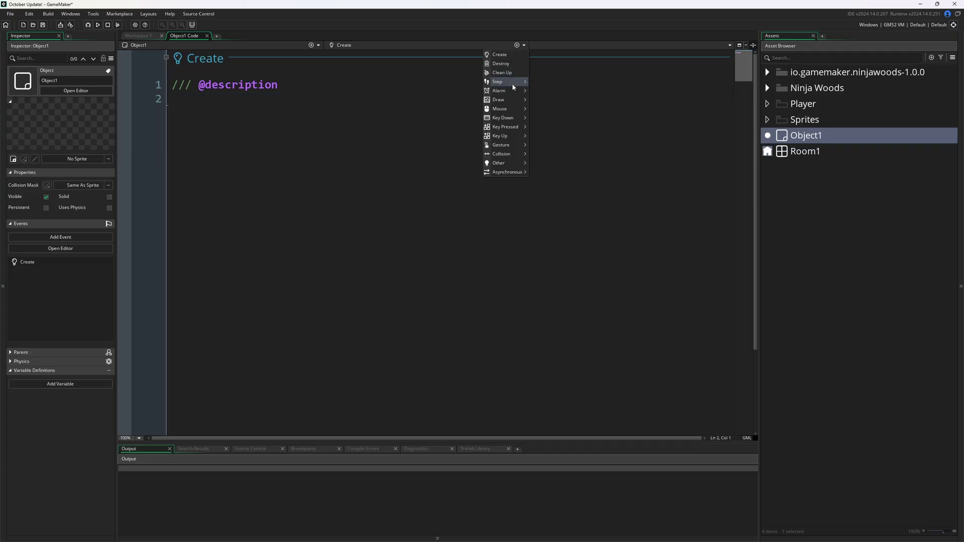
pyautogui.moveTo(510, 82)
pyautogui.click(540, 89)
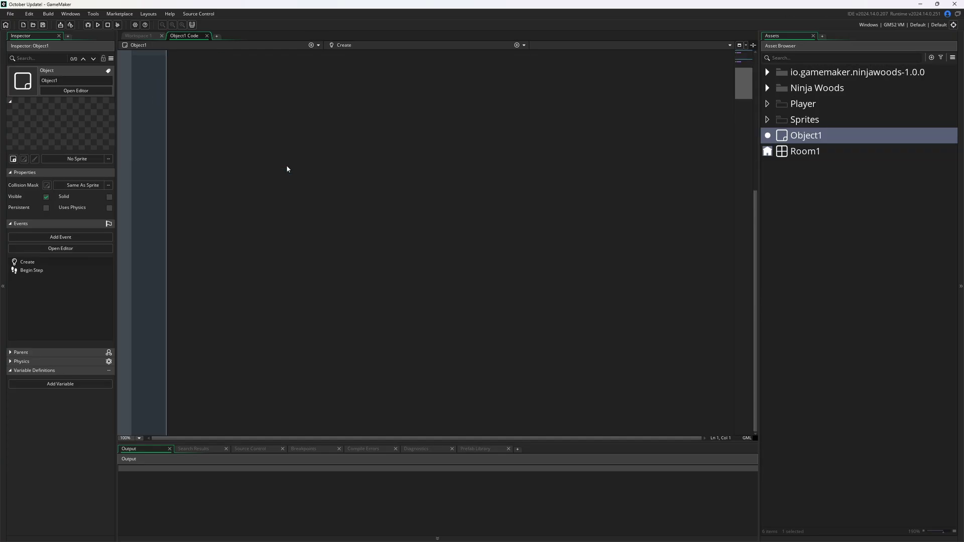
pyautogui.click(295, 224)
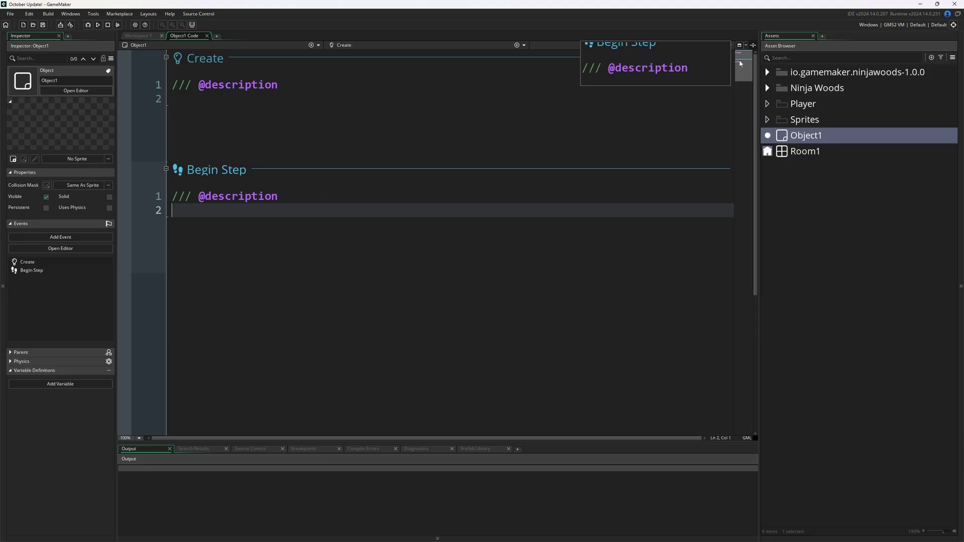
pyautogui.moveTo(740, 63)
pyautogui.mouseDown()
pyautogui.moveTo(742, 121)
pyautogui.moveTo(740, 55)
pyautogui.mouseUp()
pyautogui.click(398, 198)
pyautogui.click(372, 221)
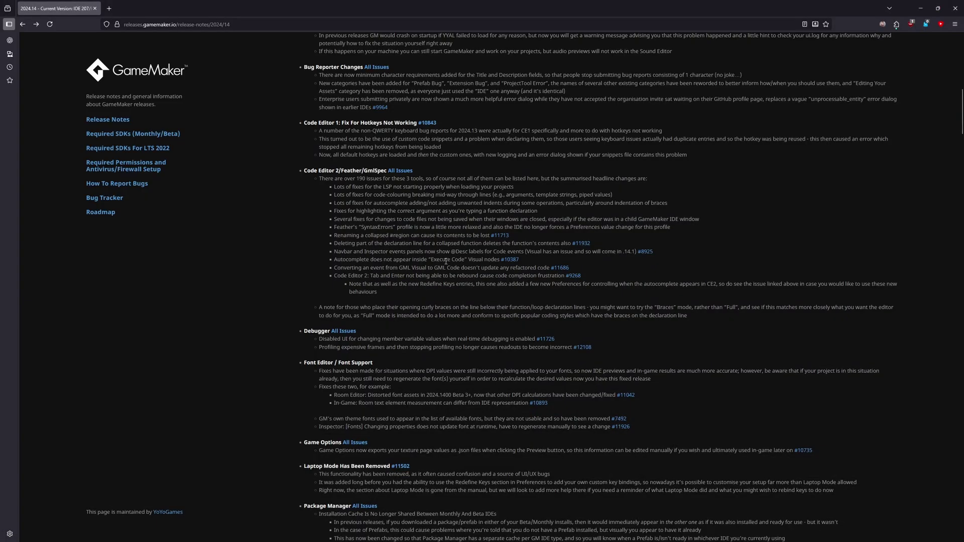
# Read the notes from Code Editor 2 down to the Debugger section
pyautogui.scroll(-1, 420, 256)
pyautogui.moveTo(346, 164); pyautogui.dragTo(395, 199)
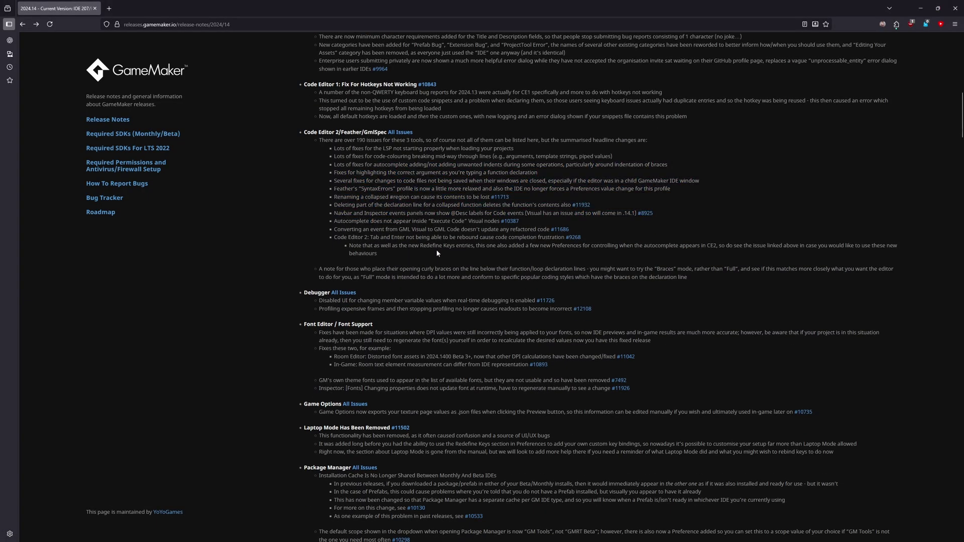
pyautogui.scroll(-3, 436, 253)
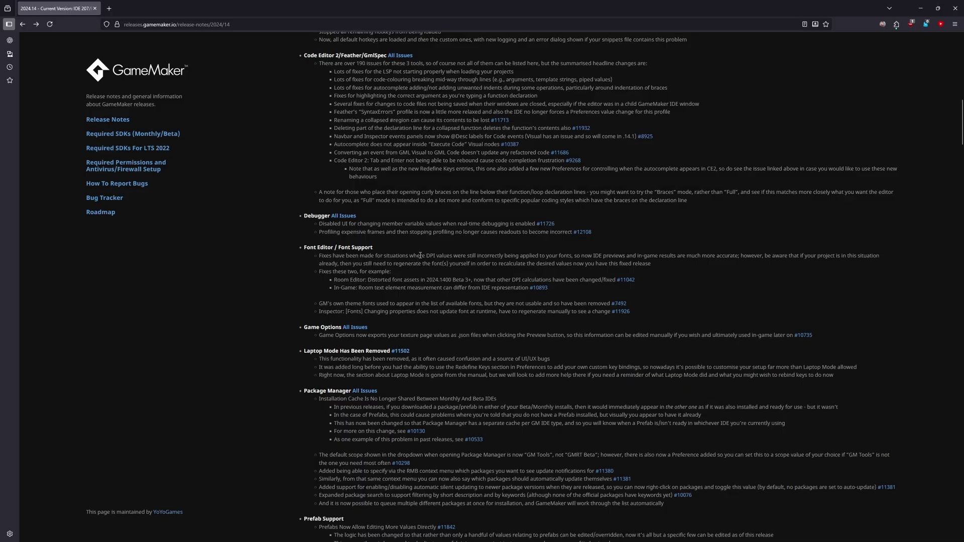
pyautogui.scroll(-1, 423, 255)
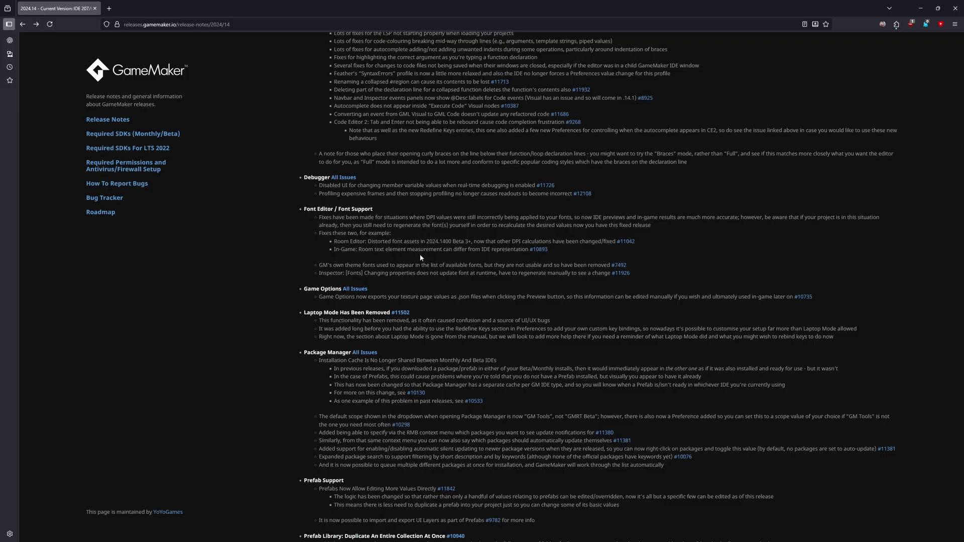
pyautogui.scroll(3, 419, 254)
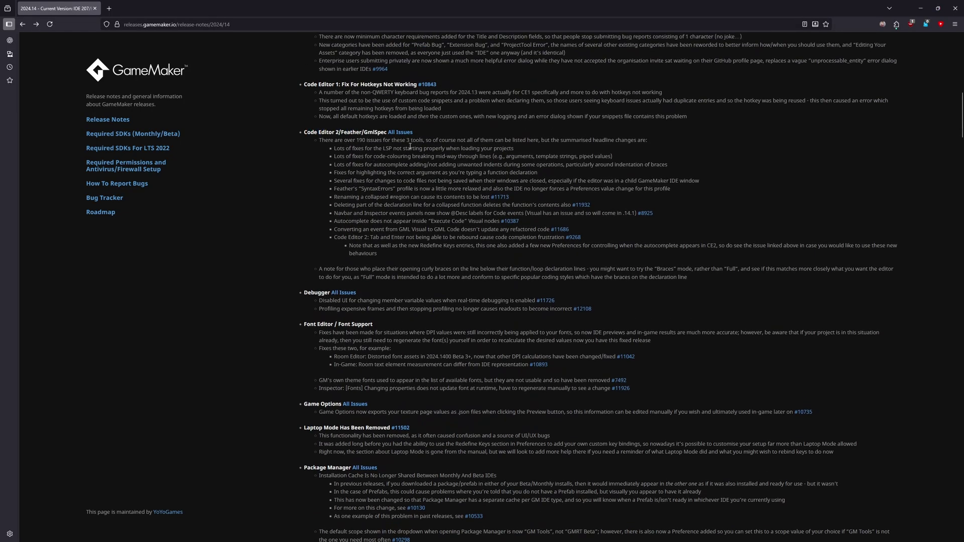
pyautogui.scroll(-1, 433, 175)
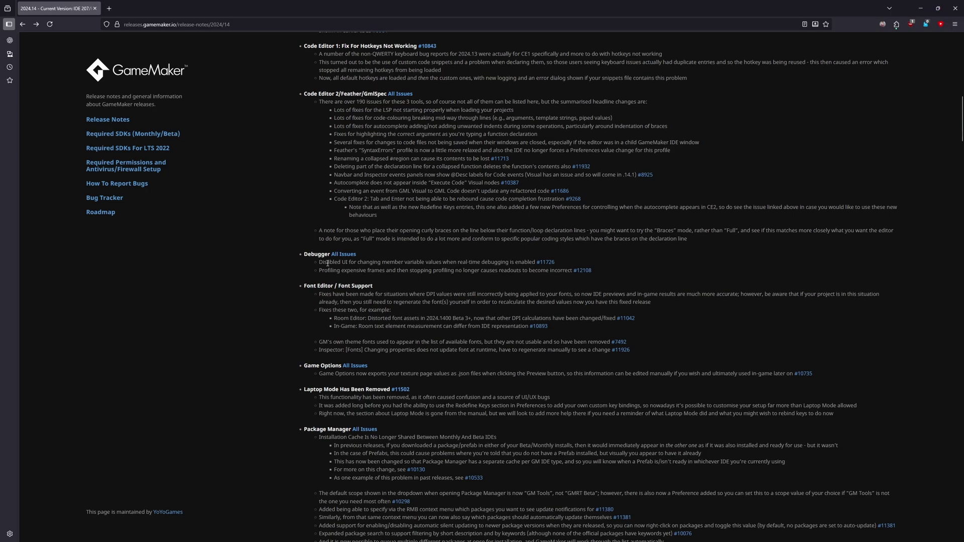
pyautogui.moveTo(327, 262); pyautogui.dragTo(429, 283)
pyautogui.click(429, 283)
# Read the Font Editor section and the Laptop Mode Has Been Removed note
pyautogui.scroll(-1, 424, 278)
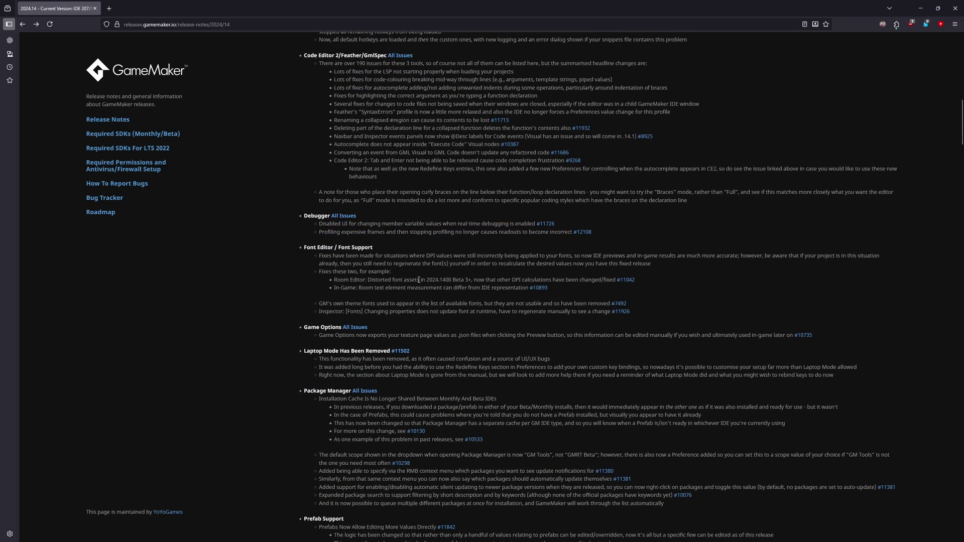
pyautogui.scroll(-1, 414, 271)
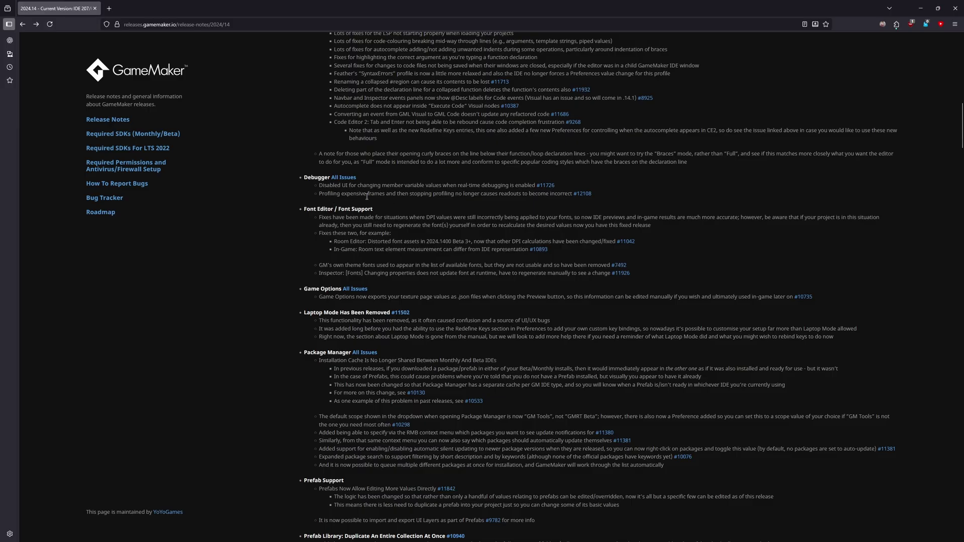
pyautogui.scroll(-10, 383, 219)
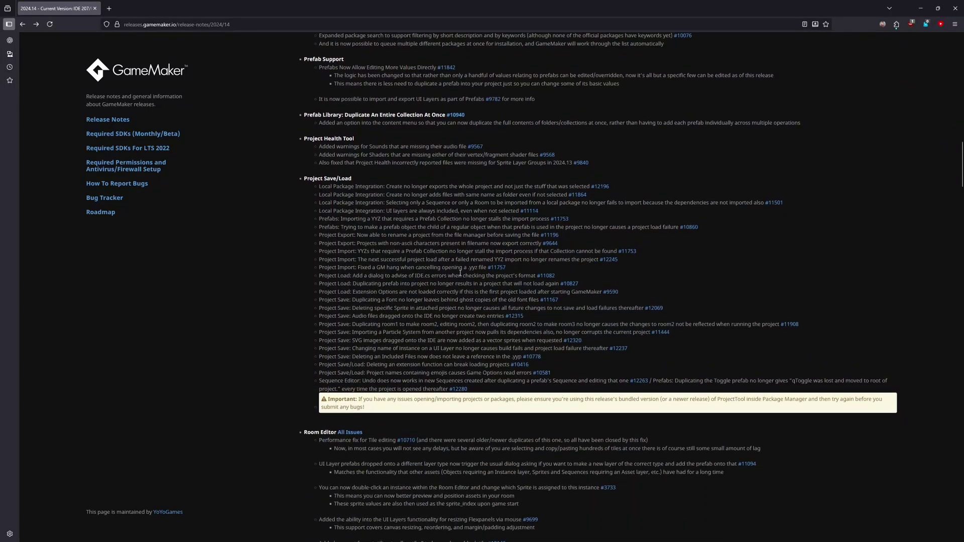
pyautogui.scroll(6, 460, 274)
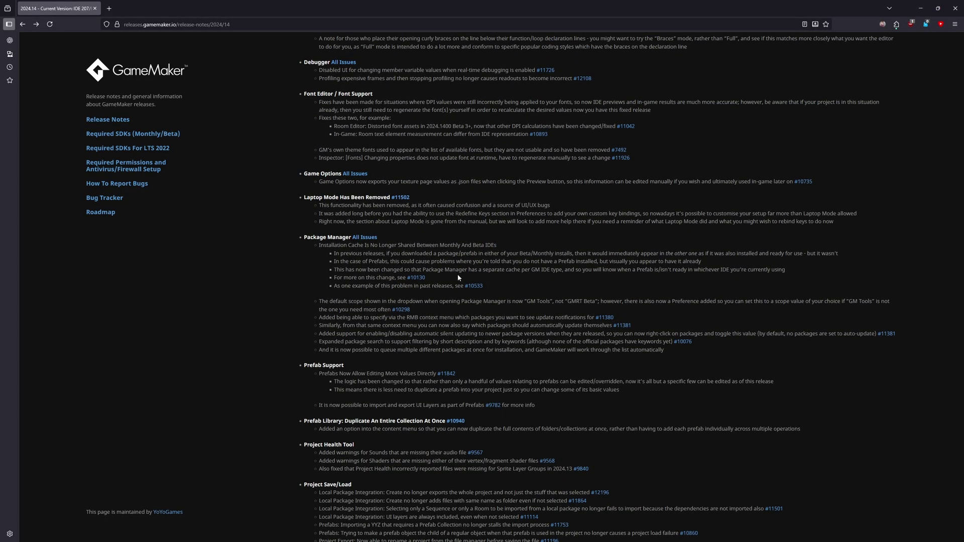
pyautogui.scroll(1, 386, 238)
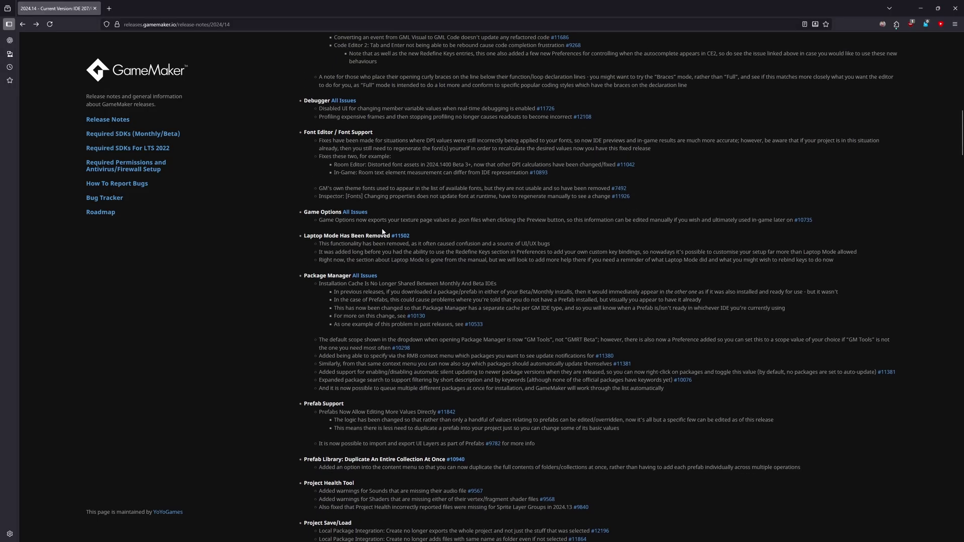
pyautogui.moveTo(309, 131); pyautogui.dragTo(390, 157)
pyautogui.click(439, 181)
pyautogui.scroll(-2, 442, 217)
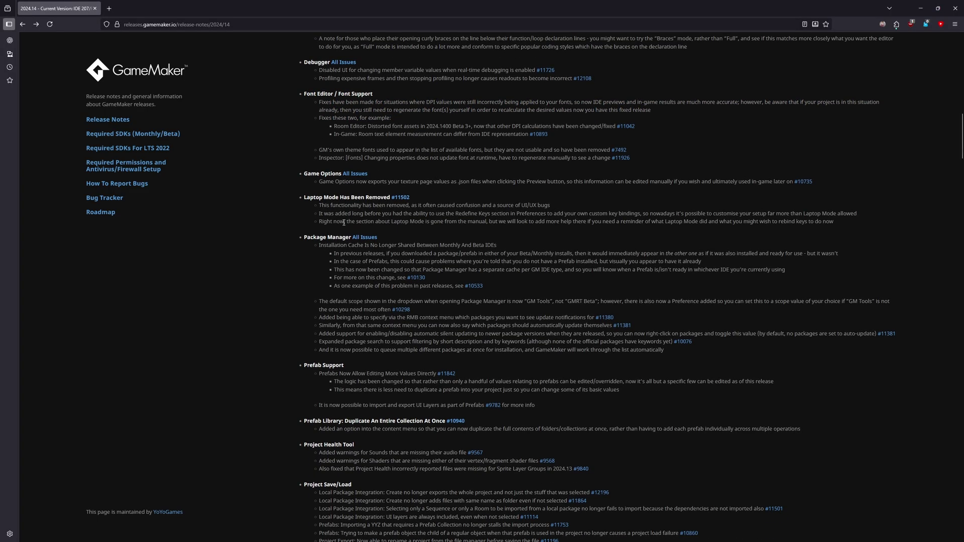
pyautogui.moveTo(305, 160); pyautogui.dragTo(421, 161)
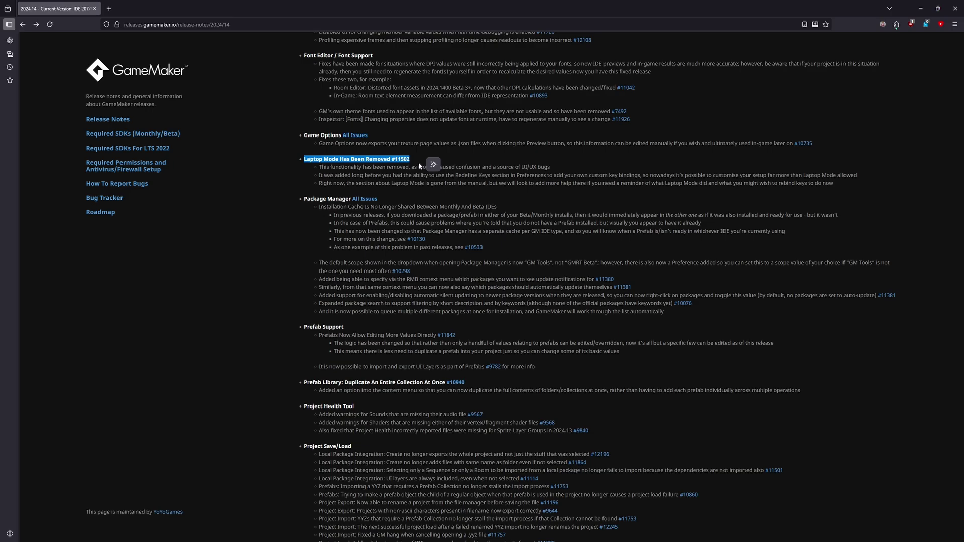
pyautogui.click(418, 175)
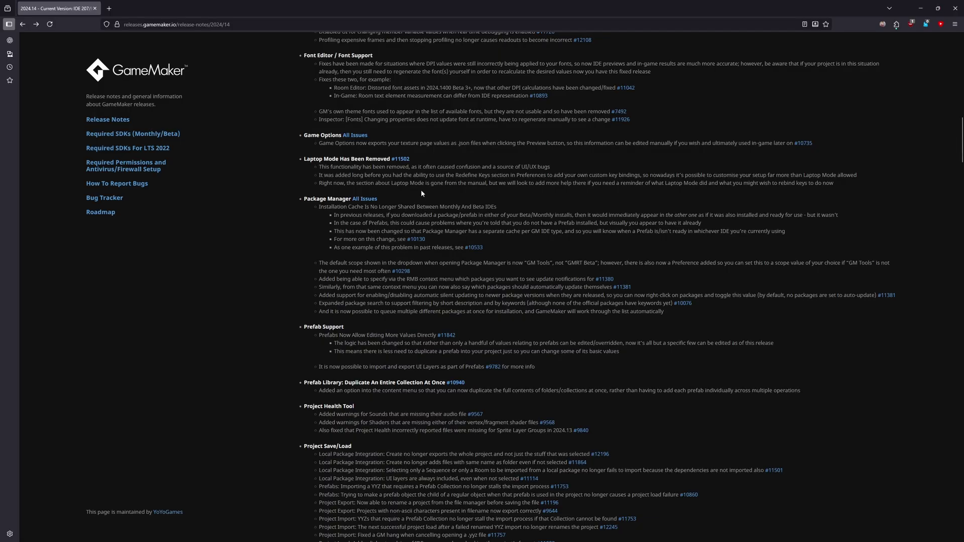
# Read the Package Manager section and reach the Prefab Support heading
pyautogui.scroll(-1, 392, 195)
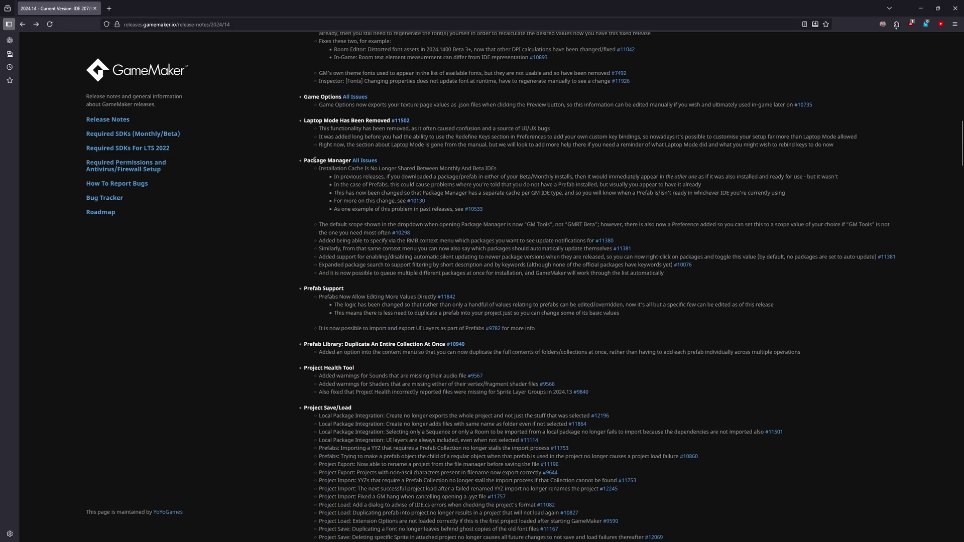
pyautogui.moveTo(315, 160); pyautogui.dragTo(525, 261)
pyautogui.click(523, 270)
pyautogui.scroll(-2, 351, 200)
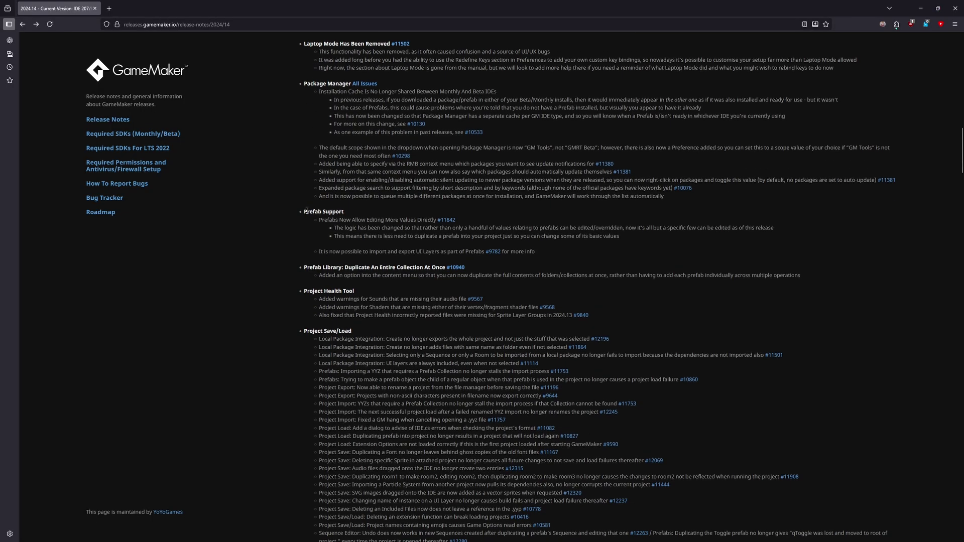
pyautogui.moveTo(306, 211); pyautogui.dragTo(393, 220)
pyautogui.click(381, 270)
# In the enlarged Prefab Library, select spr_knight_death under Pixel Protagonists > Sprites > Knight
pyautogui.hotkey('alt', 'Tab')
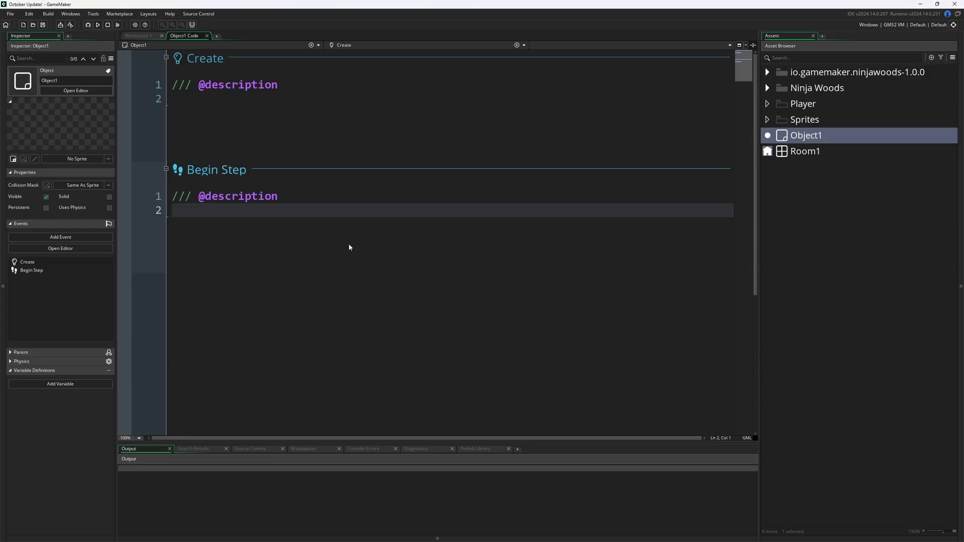
pyautogui.click(469, 449)
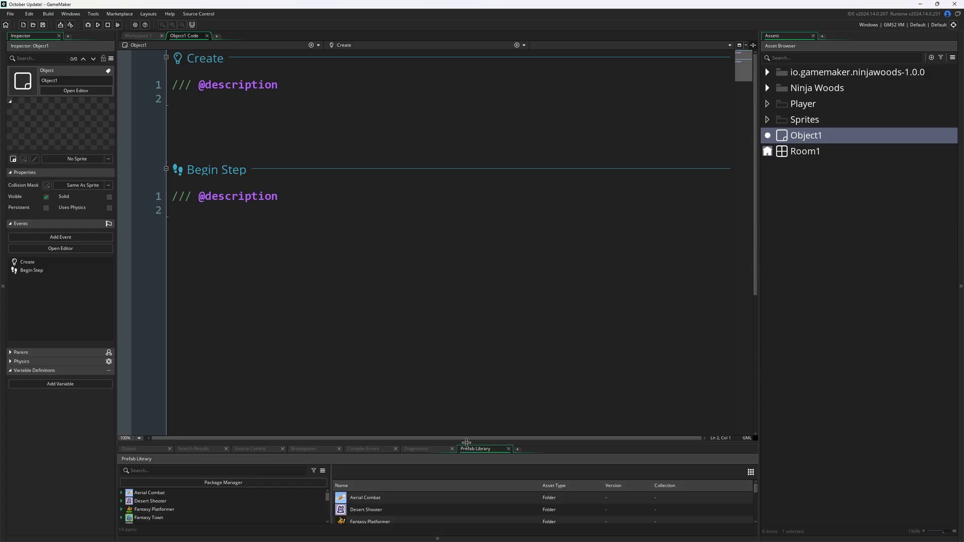
pyautogui.moveTo(469, 444); pyautogui.dragTo(494, 282)
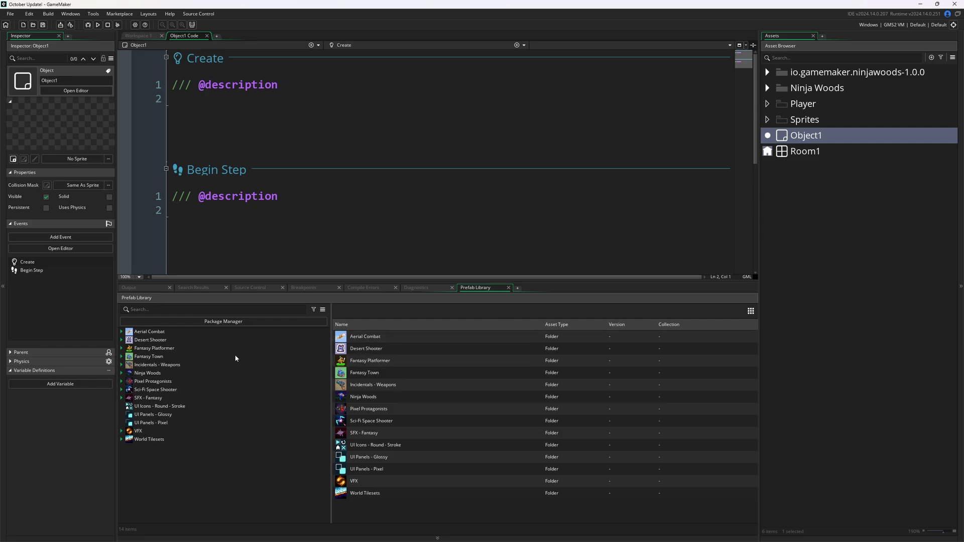
pyautogui.click(217, 381)
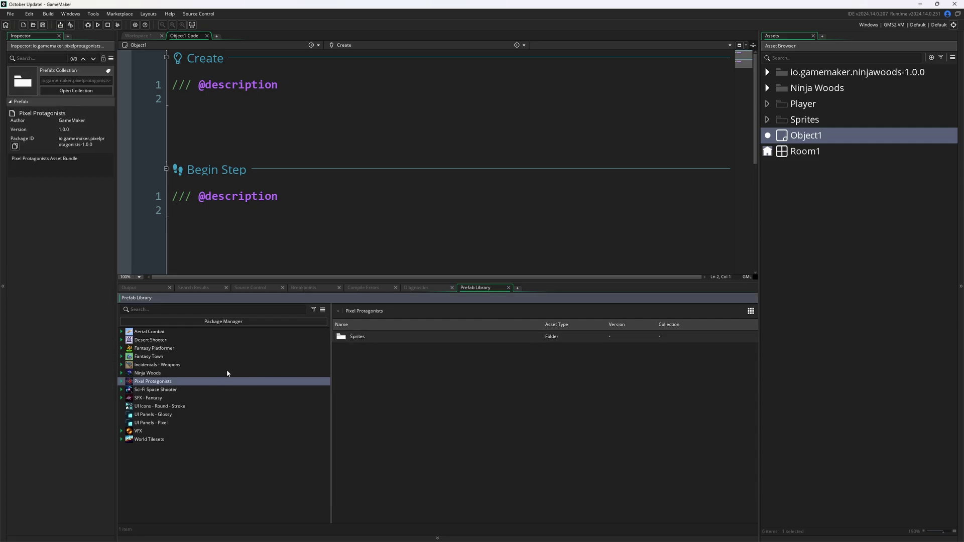
pyautogui.doubleClick(371, 333)
pyautogui.doubleClick(370, 334)
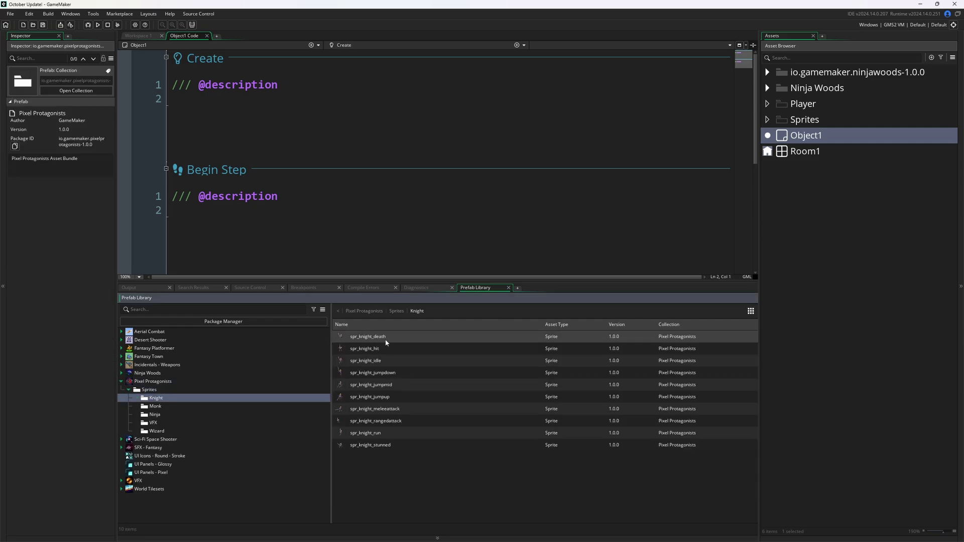
pyautogui.click(357, 339)
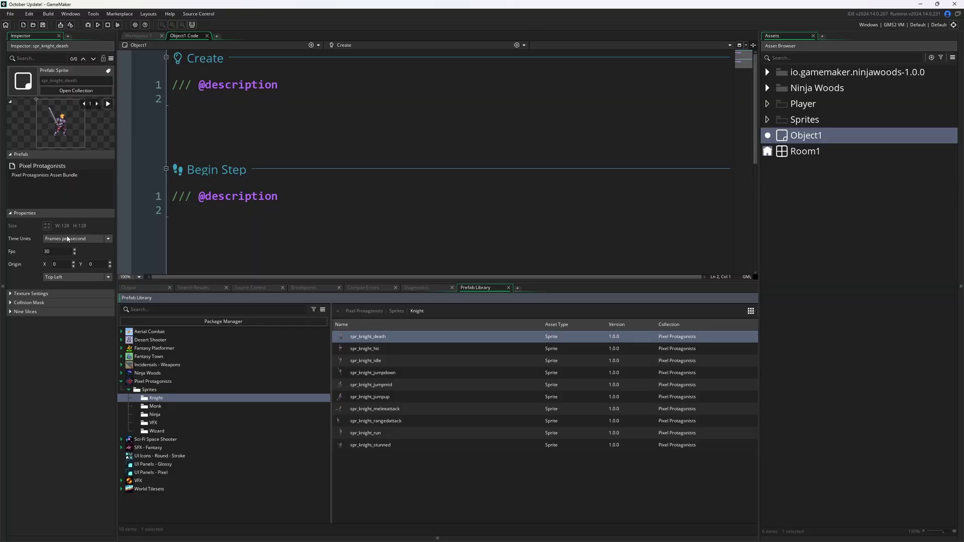
# Set spr_knight_death to 5 fps with Precise Per Frame collision and add it to the project
pyautogui.click(107, 103)
pyautogui.write('5')
pyautogui.click(23, 295)
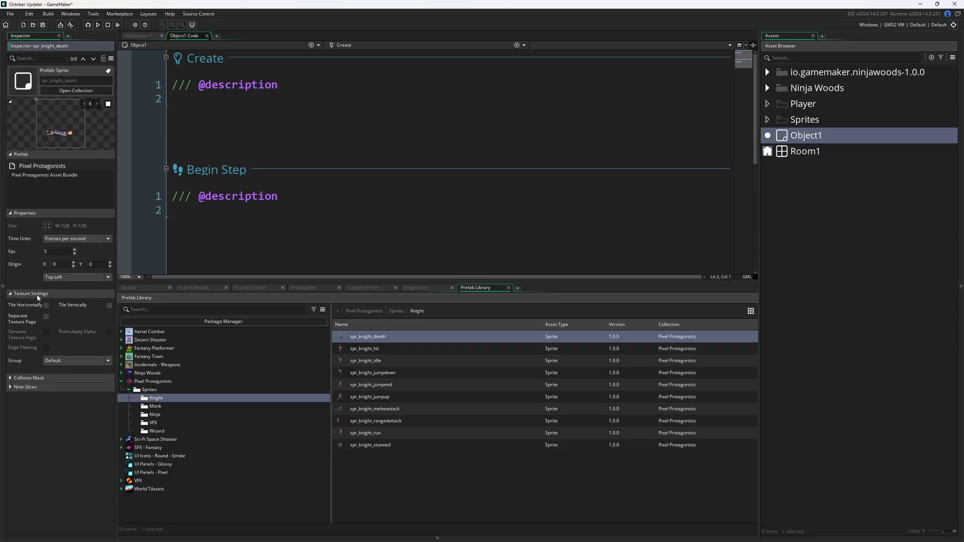
pyautogui.click(23, 294)
pyautogui.click(23, 303)
pyautogui.click(23, 384)
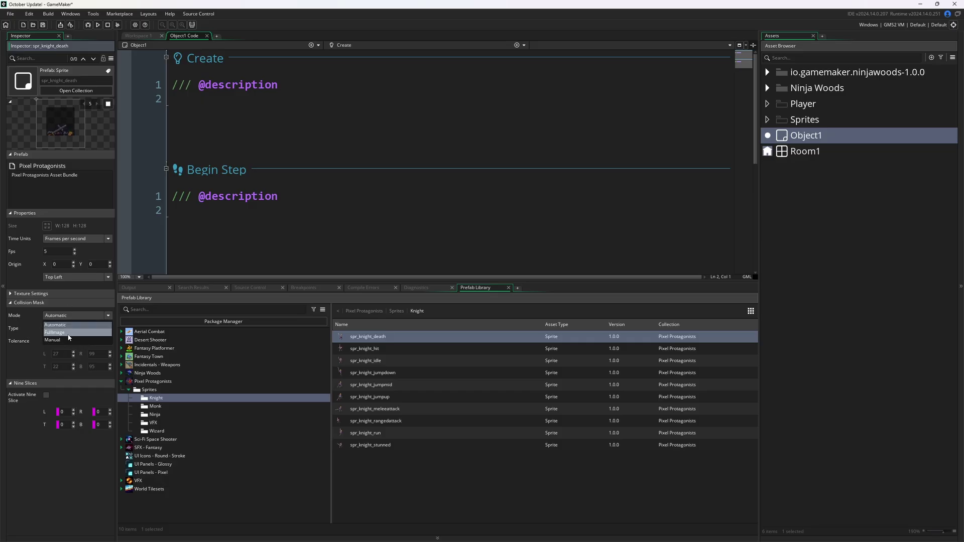
pyautogui.click(74, 328)
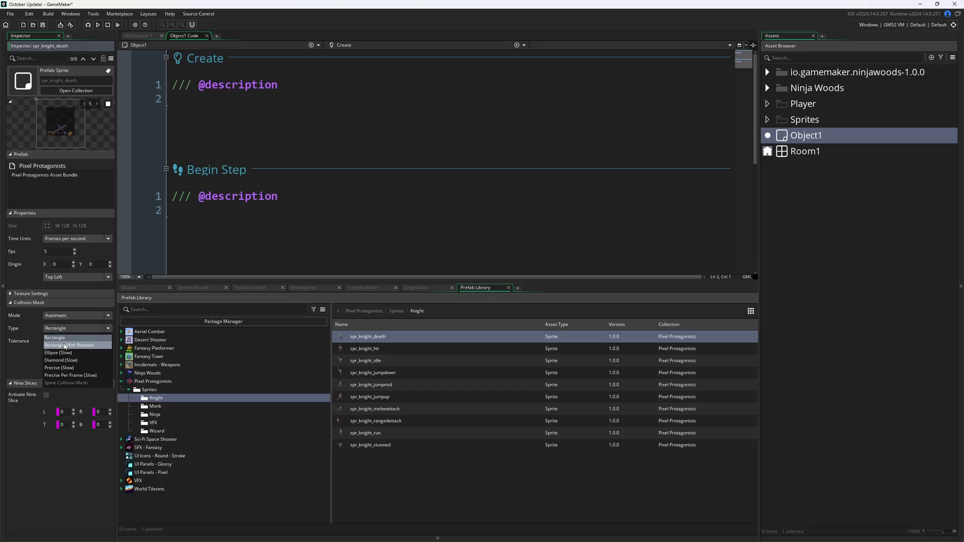
pyautogui.click(70, 375)
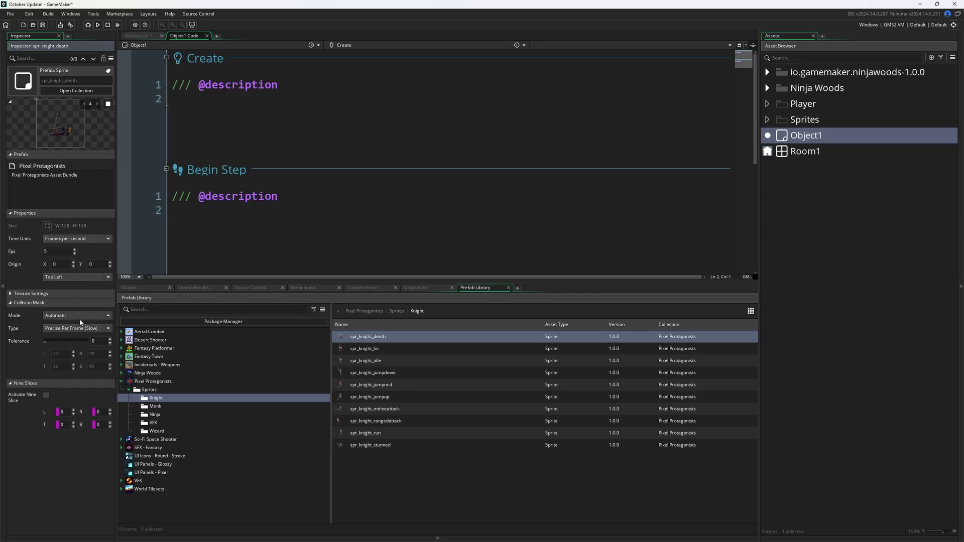
pyautogui.click(107, 104)
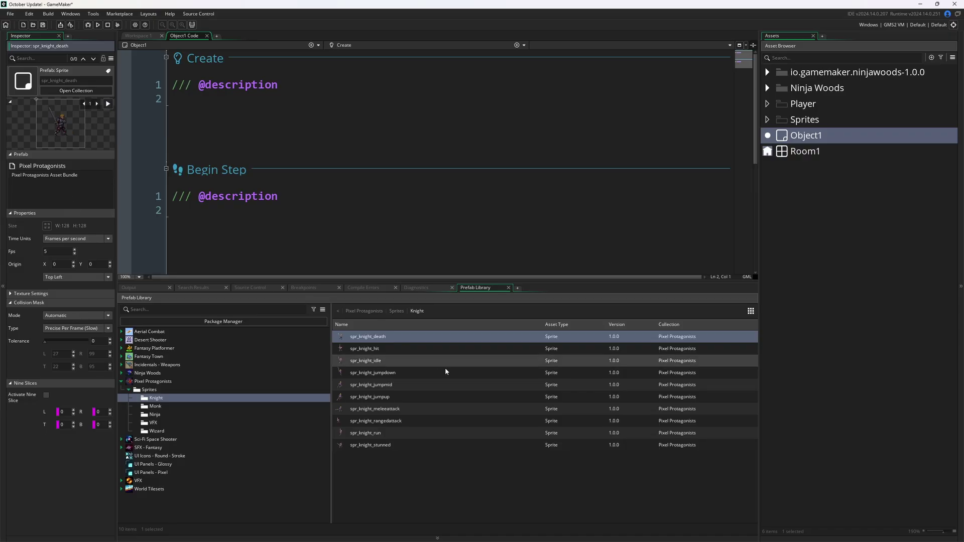
pyautogui.moveTo(376, 339); pyautogui.dragTo(828, 141)
# Reveal the imported spr_knight_death in the asset tree, then browse the UI Panels - Pixel collection
pyautogui.click(767, 103)
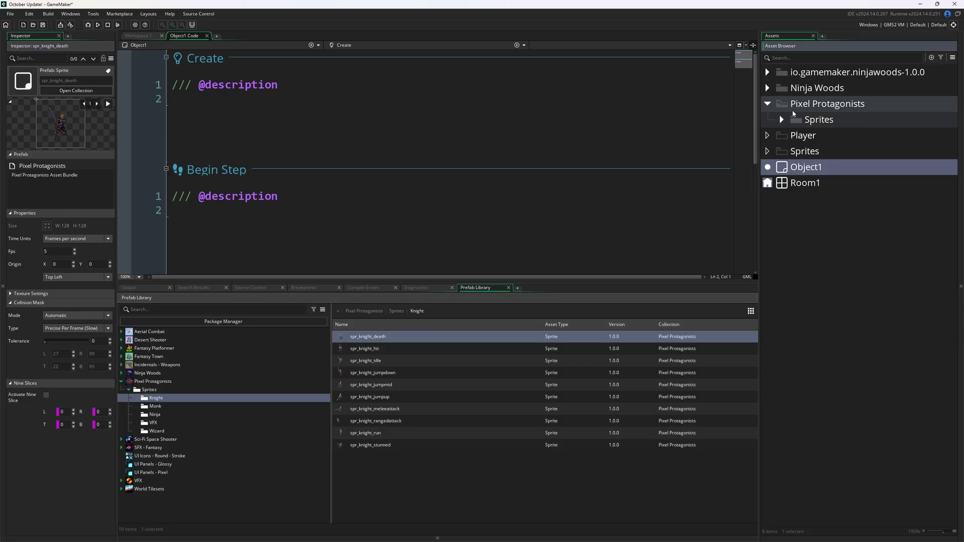
pyautogui.click(828, 152)
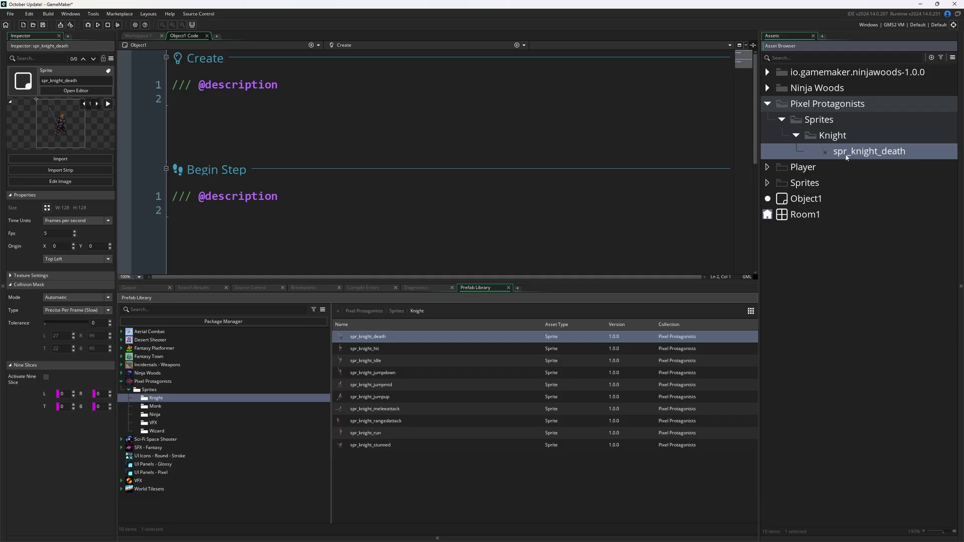
pyautogui.click(124, 381)
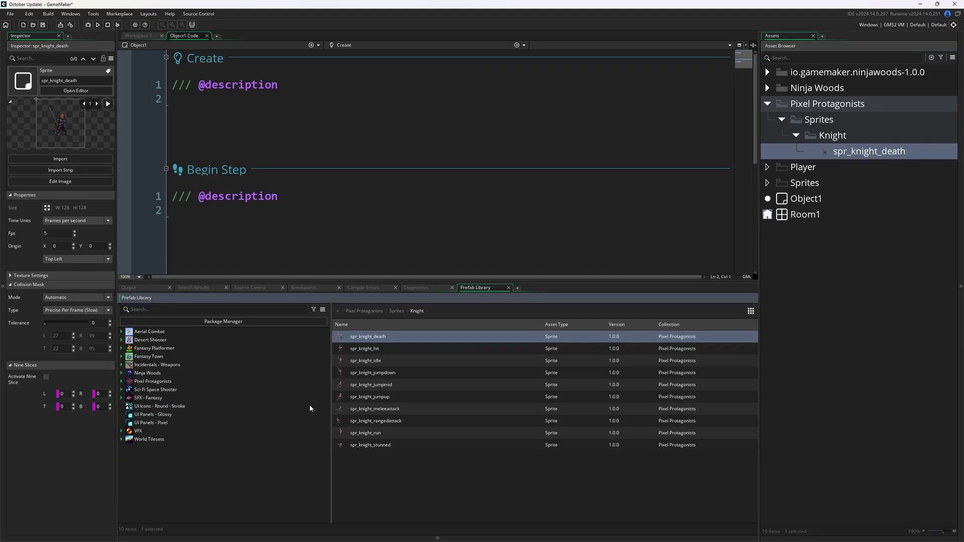
pyautogui.click(217, 414)
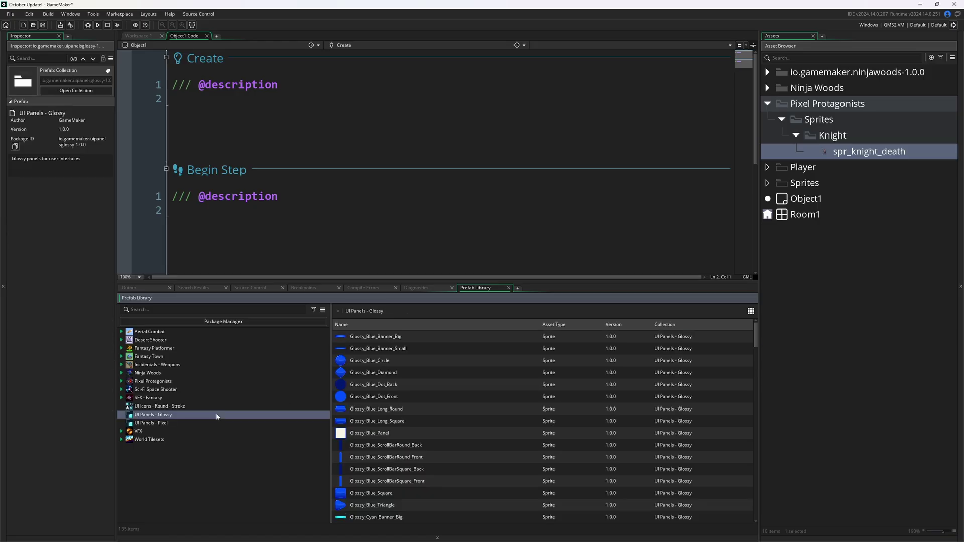
pyautogui.click(176, 423)
# Preview the Pixel_Red_Square panel sprite, then show the UI Panels - Glossy collection
pyautogui.scroll(-2, 432, 400)
pyautogui.scroll(-8, 431, 400)
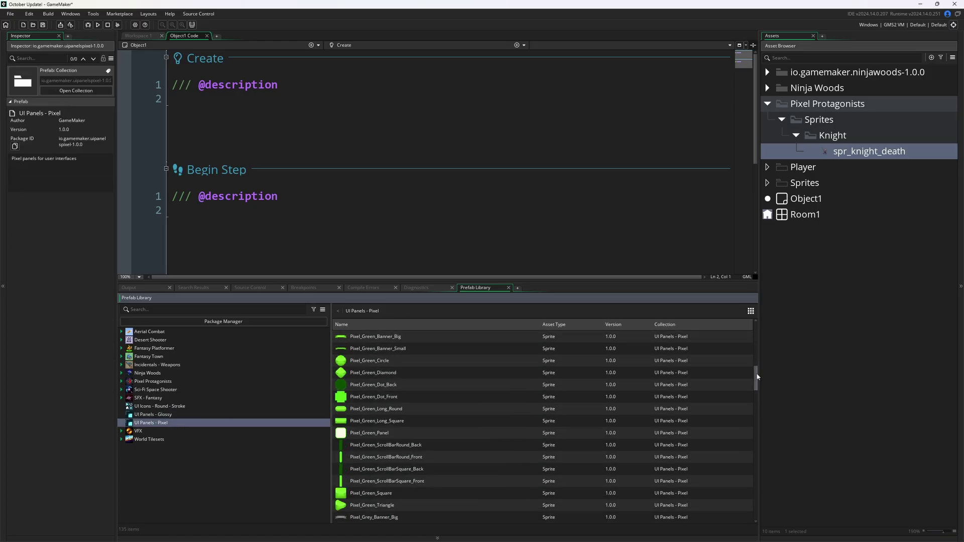
pyautogui.scroll(-12, 756, 376)
pyautogui.click(397, 396)
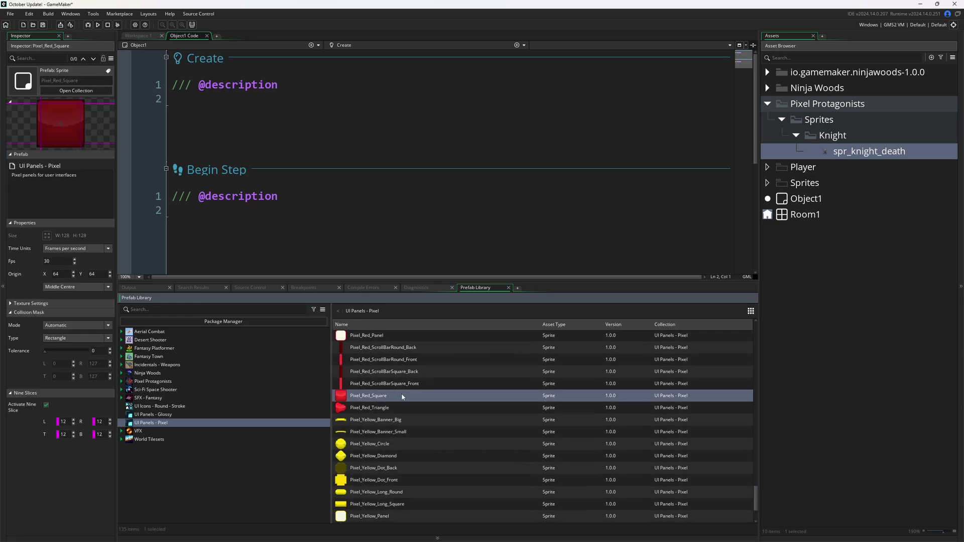
pyautogui.click(165, 414)
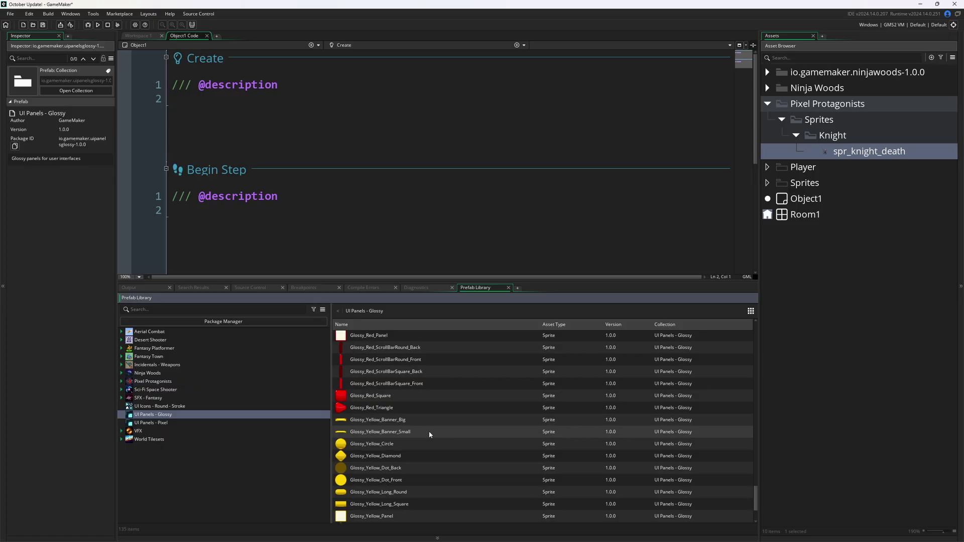
pyautogui.hotkey('alt', 'Tab')
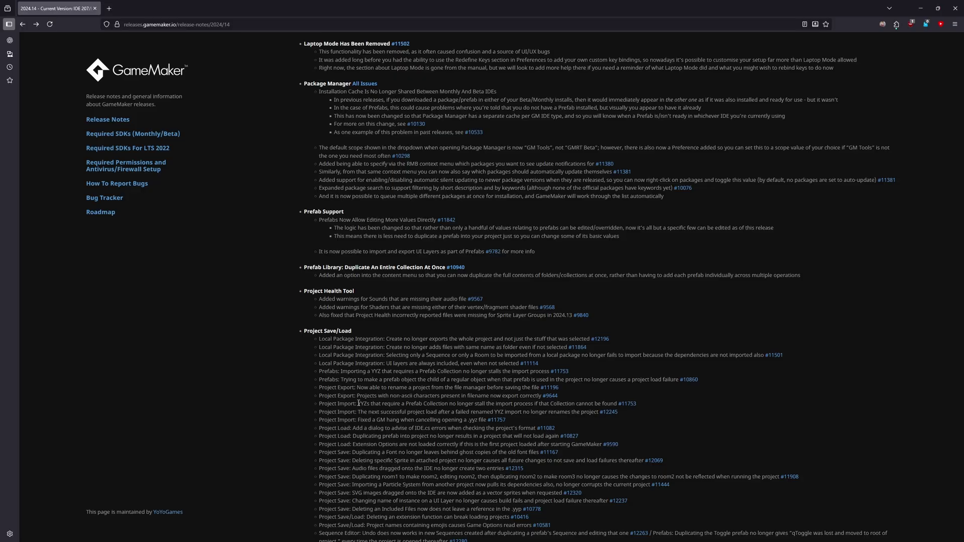
pyautogui.scroll(-1, 351, 384)
pyautogui.scroll(-4, 351, 381)
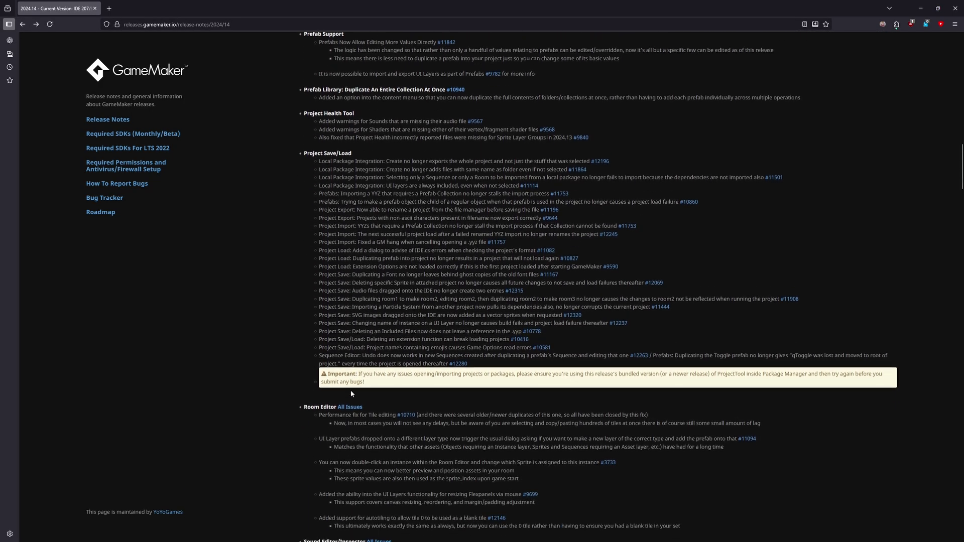
pyautogui.moveTo(308, 140); pyautogui.dragTo(308, 219)
pyautogui.click(307, 219)
pyautogui.scroll(-5, 306, 283)
pyautogui.scroll(-1, 306, 282)
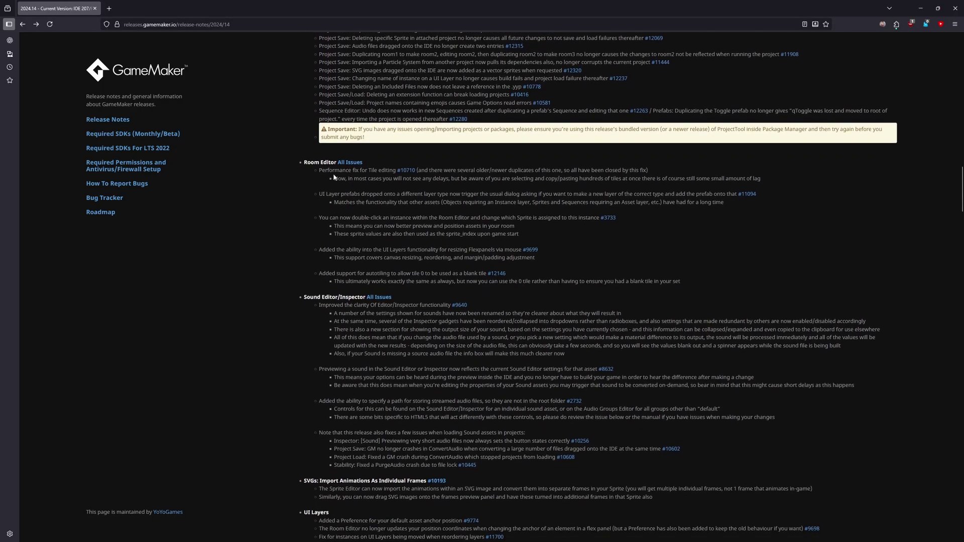
pyautogui.moveTo(319, 190); pyautogui.dragTo(389, 219)
pyautogui.click(390, 222)
# Open Room1 and add a UI layer holding FlexPanel_1 with a nested FlexPanel_2
pyautogui.hotkey('alt', 'Tab')
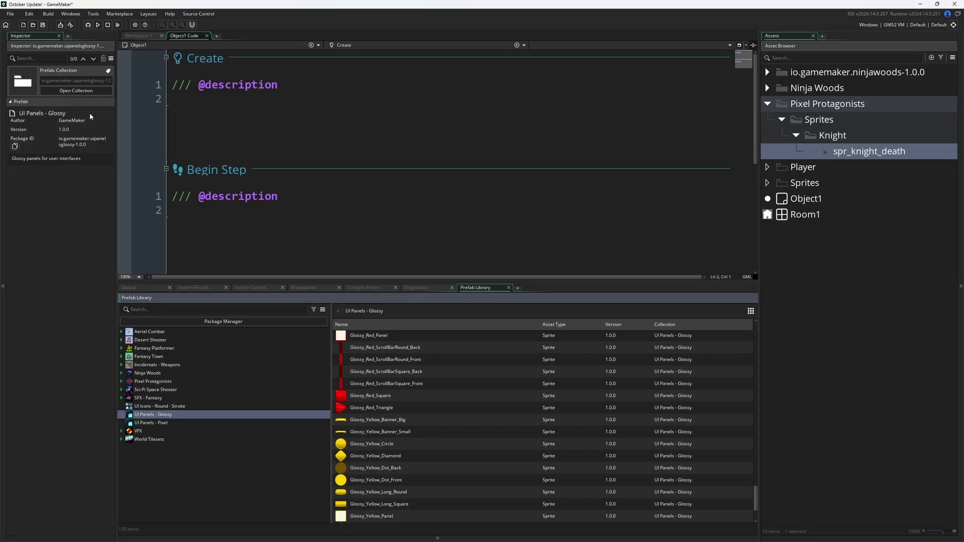
pyautogui.doubleClick(805, 213)
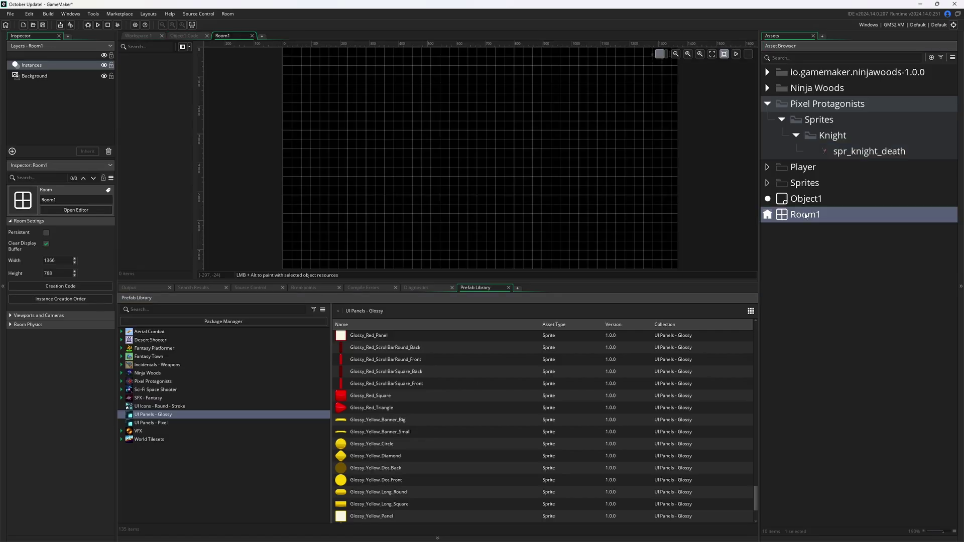
pyautogui.click(12, 151)
pyautogui.click(93, 201)
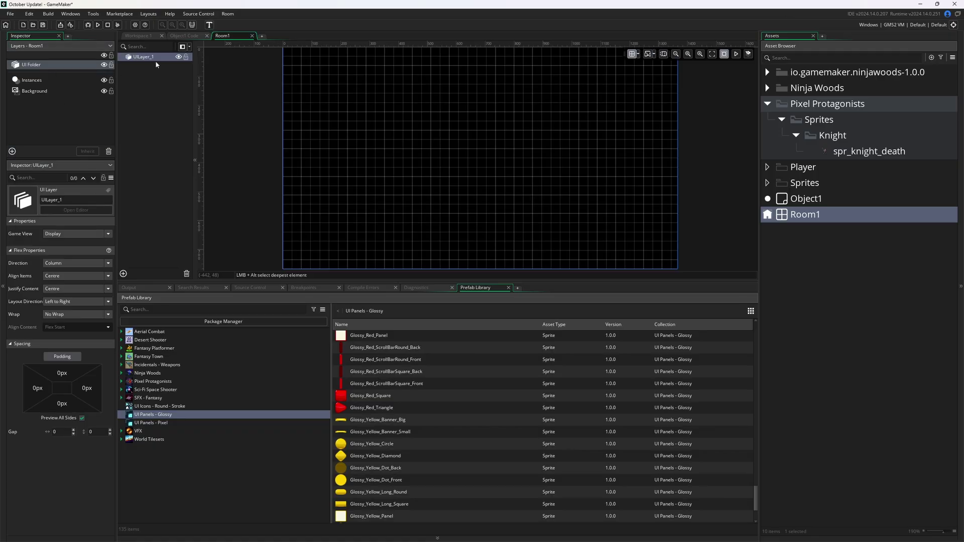
pyautogui.click(123, 274)
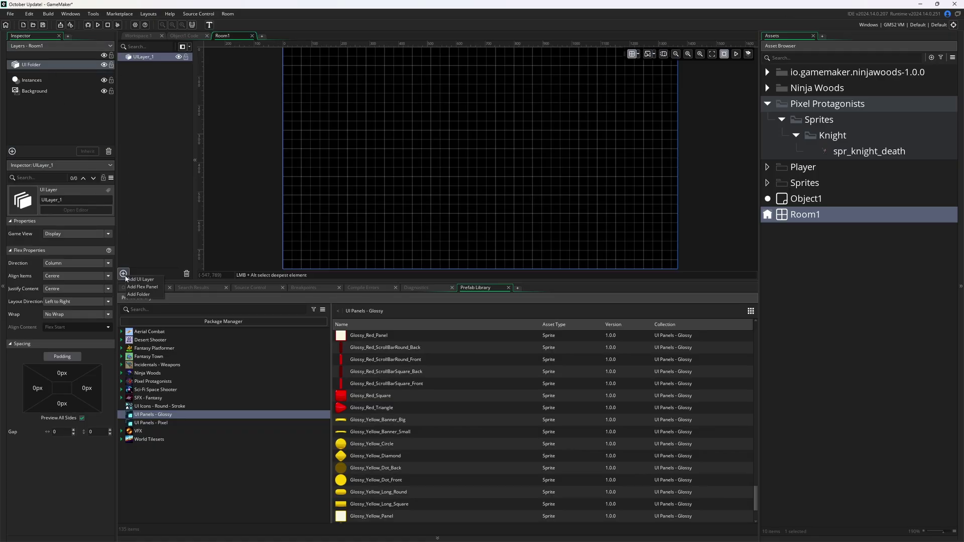
pyautogui.click(157, 287)
pyautogui.click(123, 274)
pyautogui.click(148, 288)
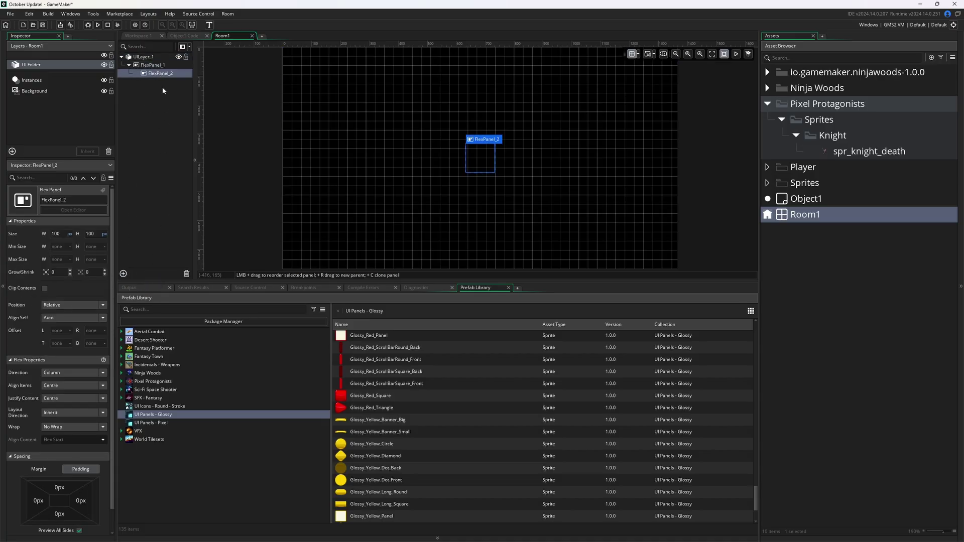
# Resize the outer FlexPanel_1 to about 471 by 448 px
pyautogui.click(466, 176)
pyautogui.click(480, 158)
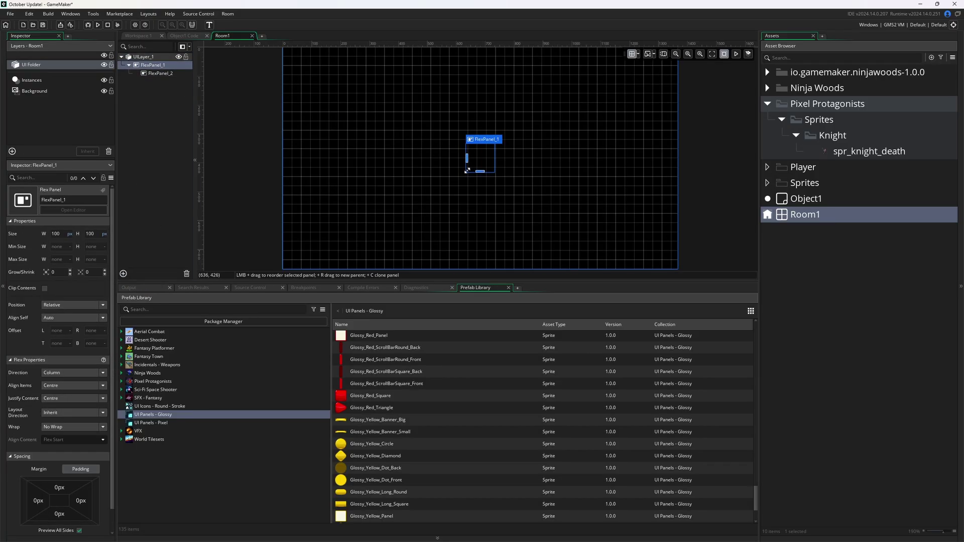
pyautogui.moveTo(450, 181)
pyautogui.mouseDown()
pyautogui.moveTo(441, 198)
pyautogui.moveTo(450, 199)
pyautogui.mouseUp()
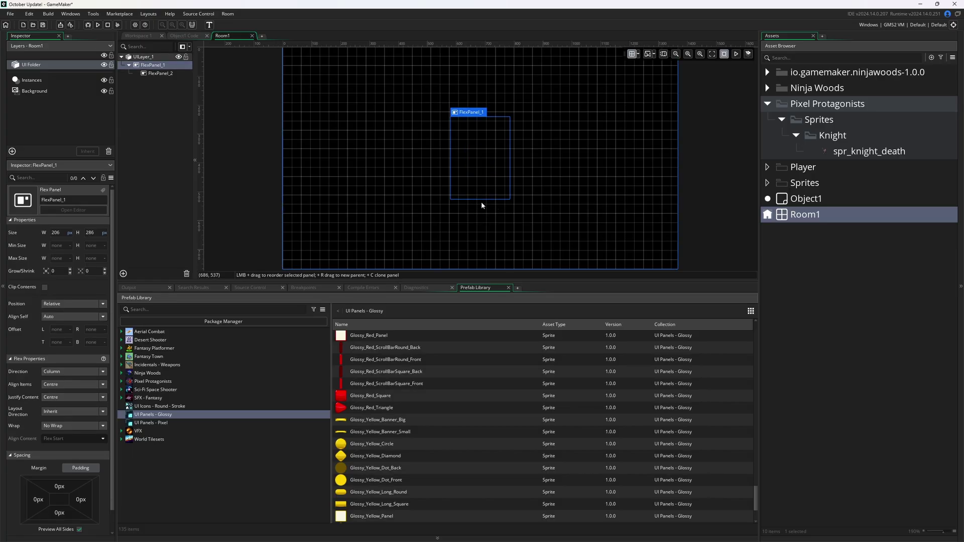
pyautogui.moveTo(481, 205)
pyautogui.mouseDown()
pyautogui.moveTo(414, 187)
pyautogui.moveTo(419, 230)
pyautogui.moveTo(411, 216)
pyautogui.moveTo(361, 206)
pyautogui.moveTo(413, 212)
pyautogui.mouseUp()
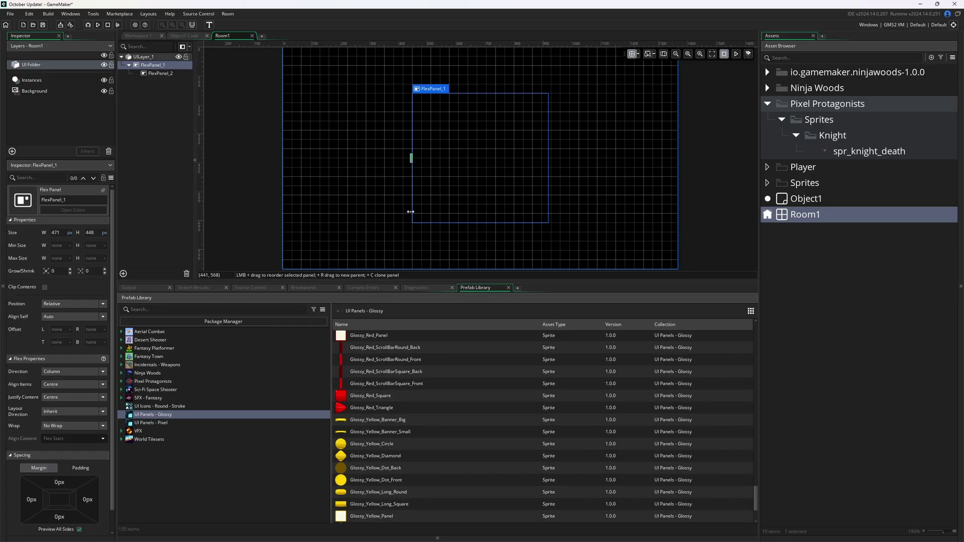
# Read the Sound Editor/Inspector section of the 2024.14 release notes
pyautogui.hotkey('alt', 'Tab')
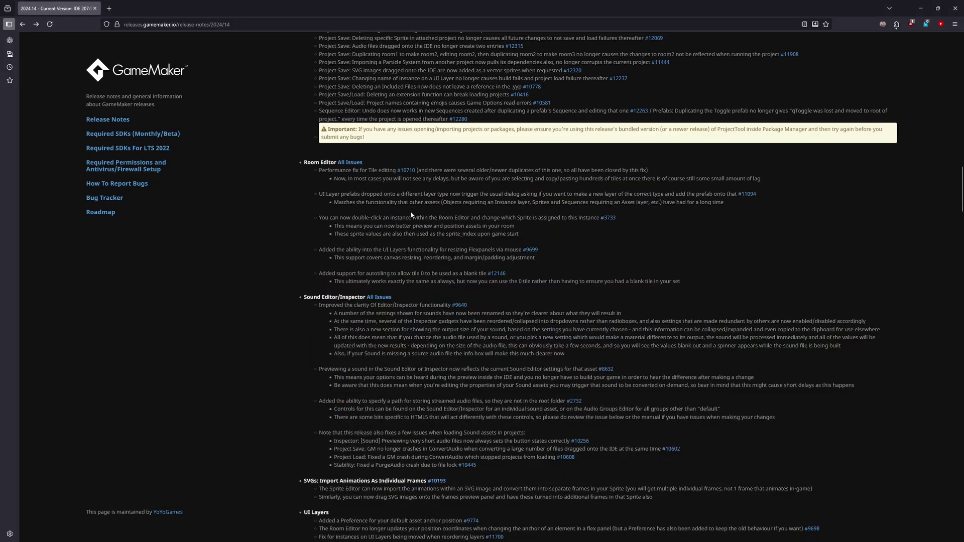
pyautogui.scroll(-3, 410, 211)
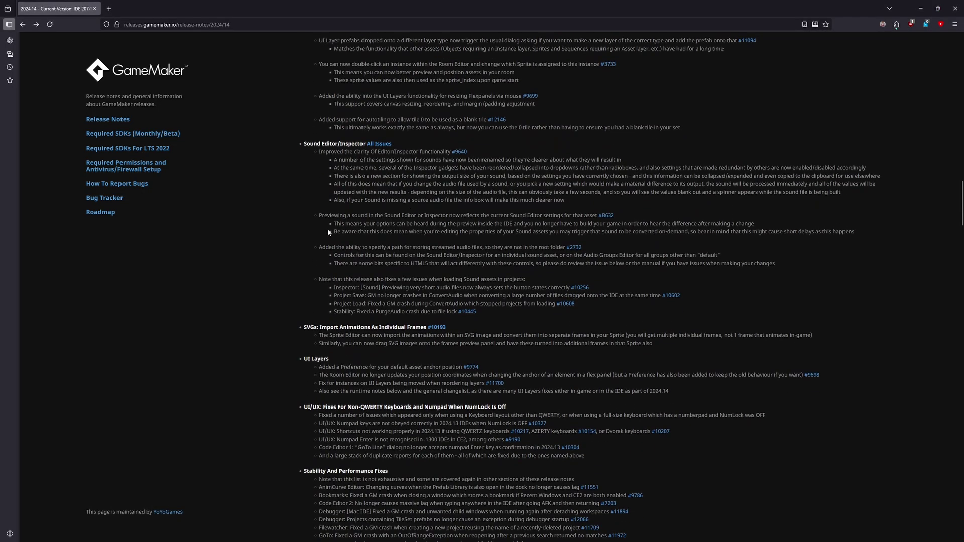
pyautogui.moveTo(350, 164); pyautogui.dragTo(397, 232)
pyautogui.click(402, 248)
pyautogui.hotkey('alt', 'Tab')
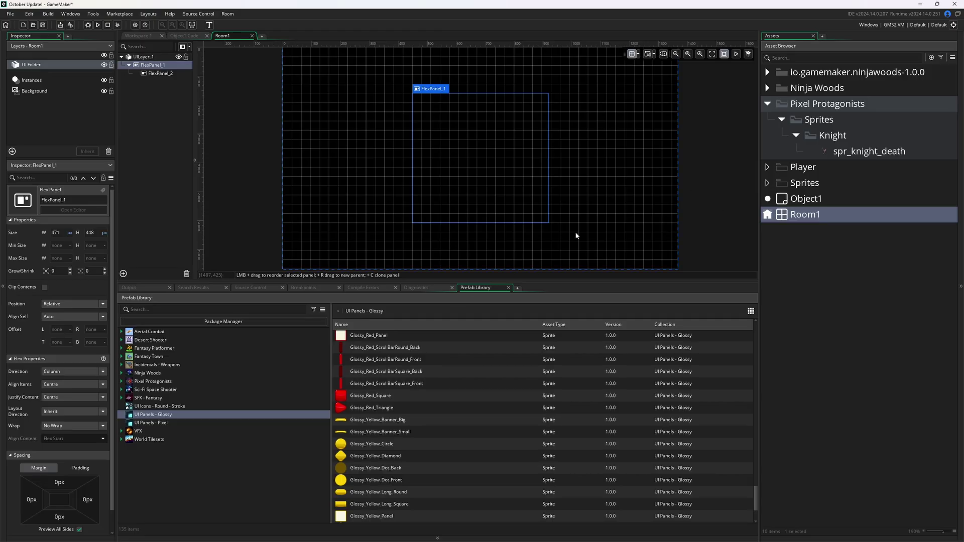
# Inspect MP3_Ninja_Woods_Game in the Prefab Library's Ninja Woods > Sounds folder, widening the inspector
pyautogui.click(156, 373)
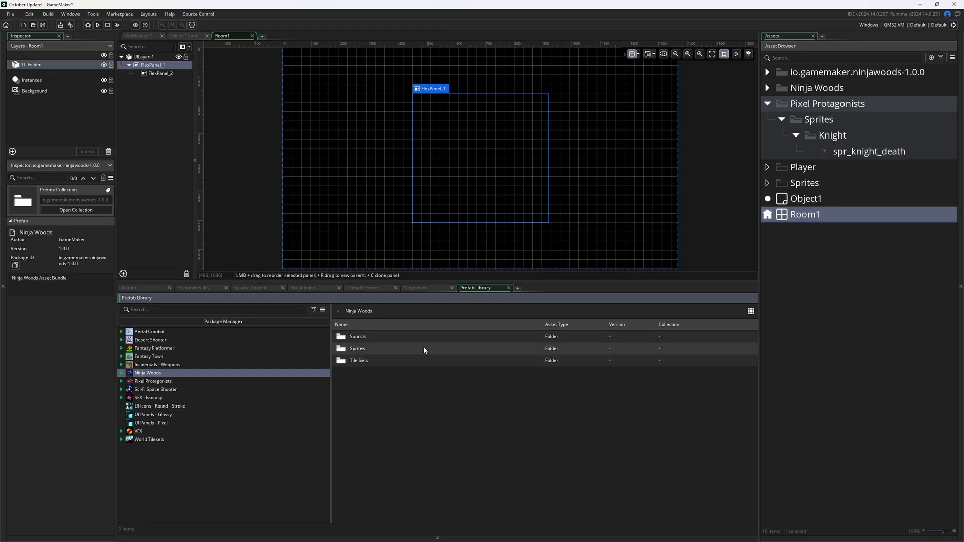
pyautogui.doubleClick(409, 337)
pyautogui.click(412, 335)
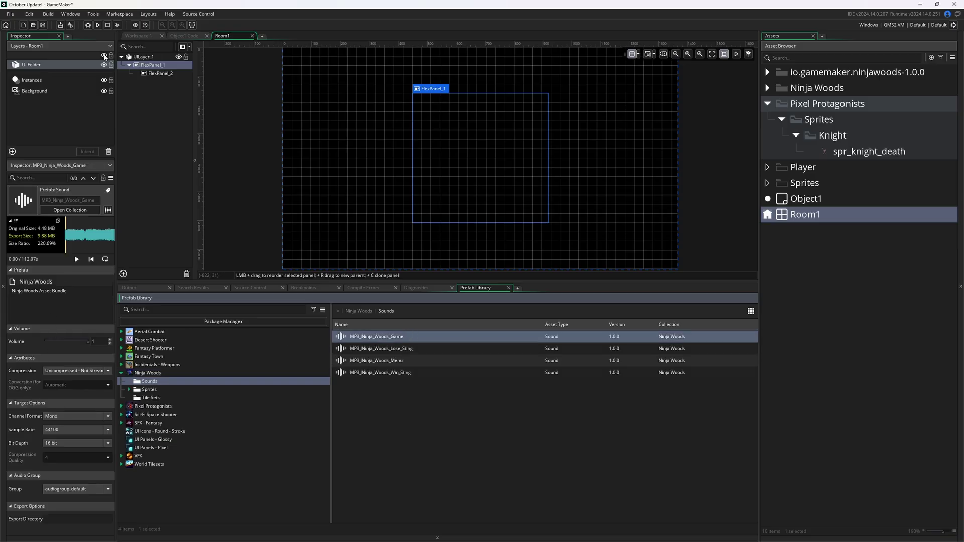
pyautogui.click(109, 47)
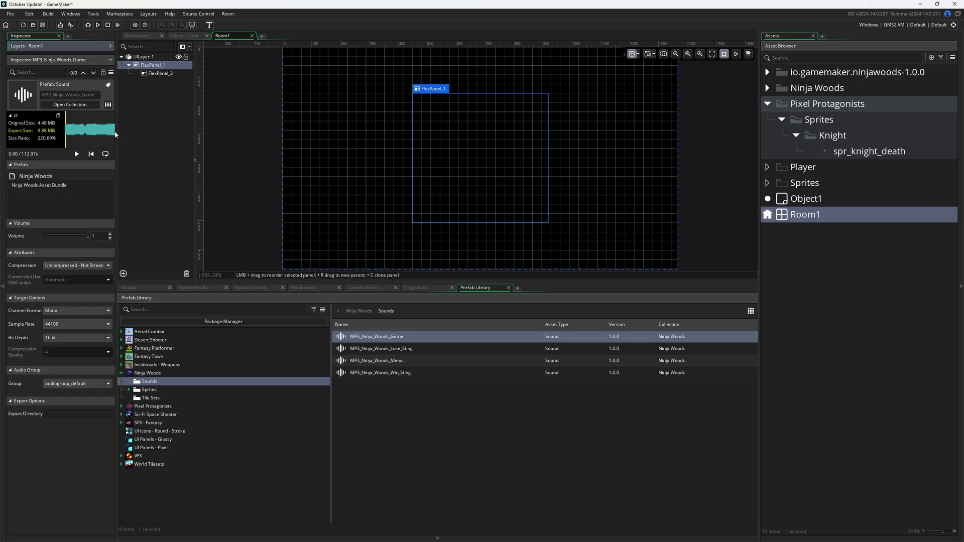
pyautogui.moveTo(114, 134); pyautogui.dragTo(166, 134)
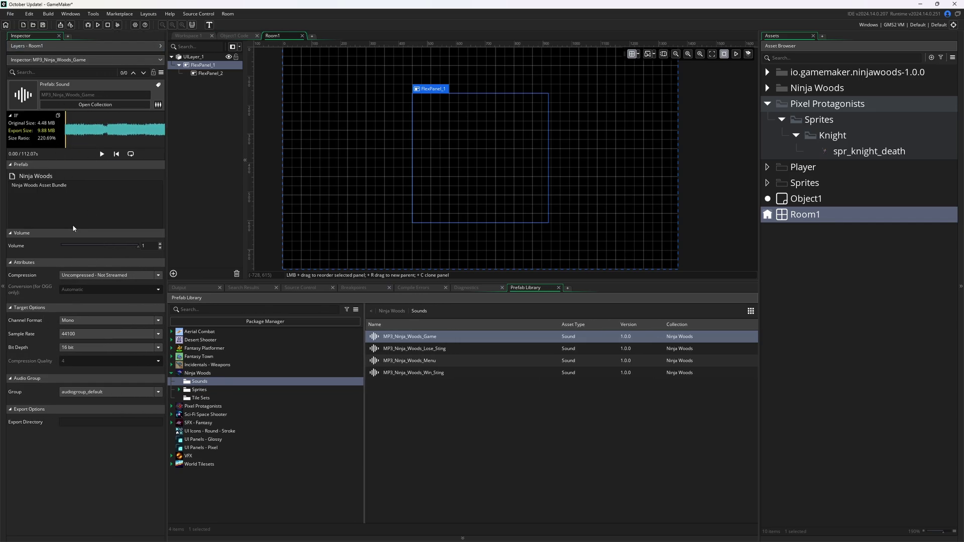
pyautogui.click(377, 337)
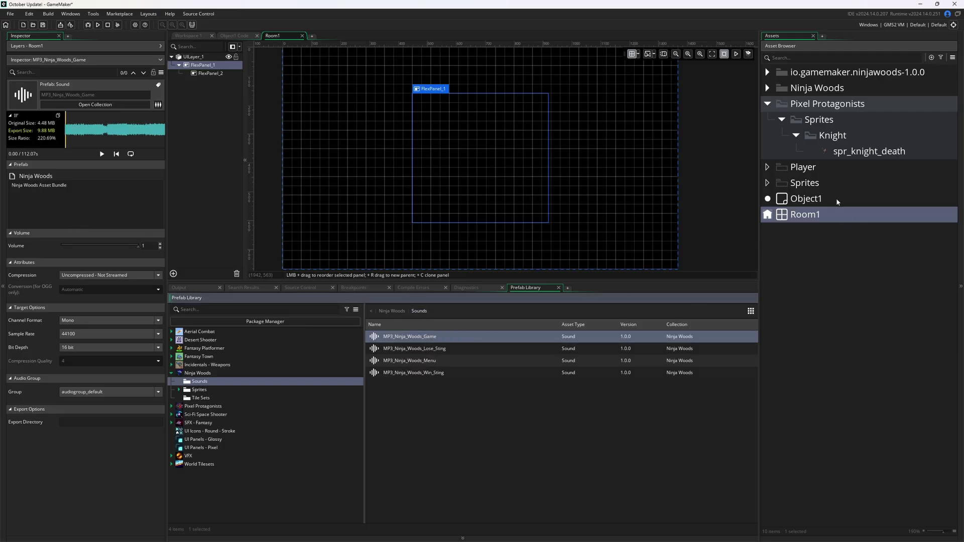
# Open the project's MP3_Ninja_Woods_Game, set its volume to 0.35, and play then pause it
pyautogui.doubleClick(813, 88)
pyautogui.doubleClick(813, 103)
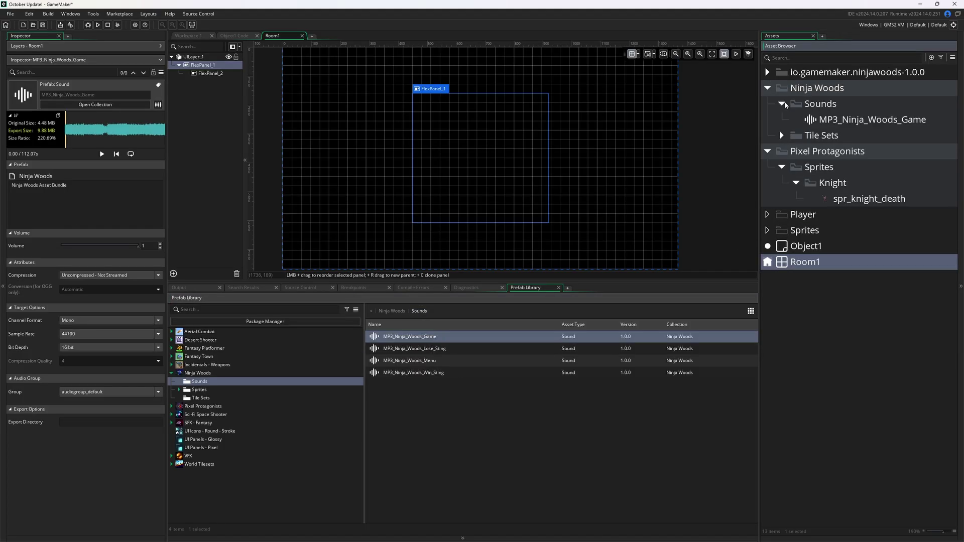
pyautogui.doubleClick(854, 119)
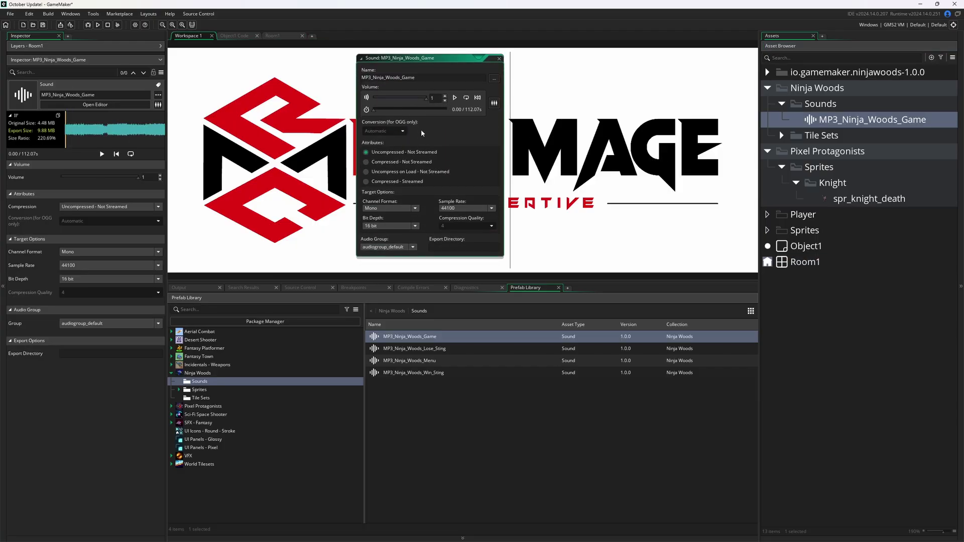
pyautogui.moveTo(141, 177); pyautogui.dragTo(88, 178)
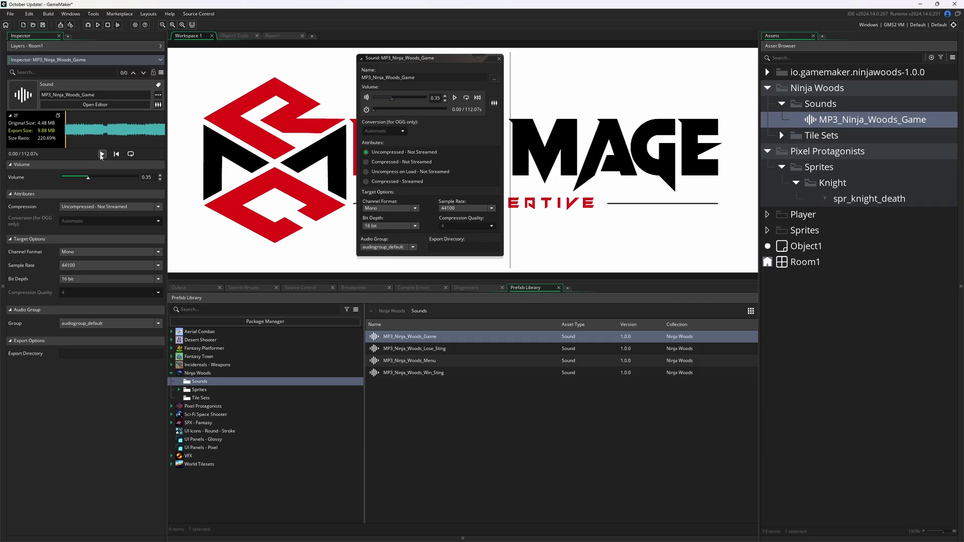
pyautogui.click(102, 154)
pyautogui.click(101, 154)
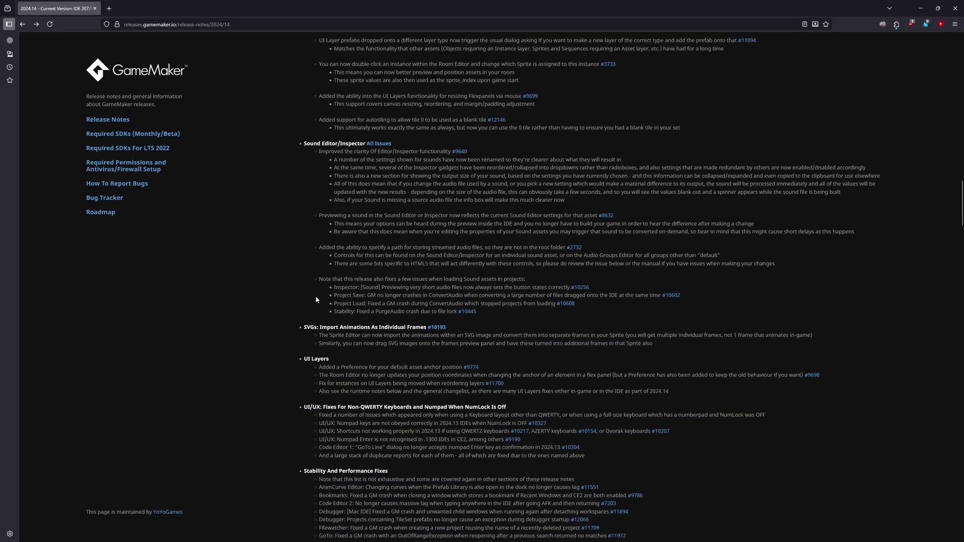
# Scroll the release notes past the IDE fixes to the Changes To GMS2/GMRT Runtimes heading
pyautogui.scroll(-2, 316, 297)
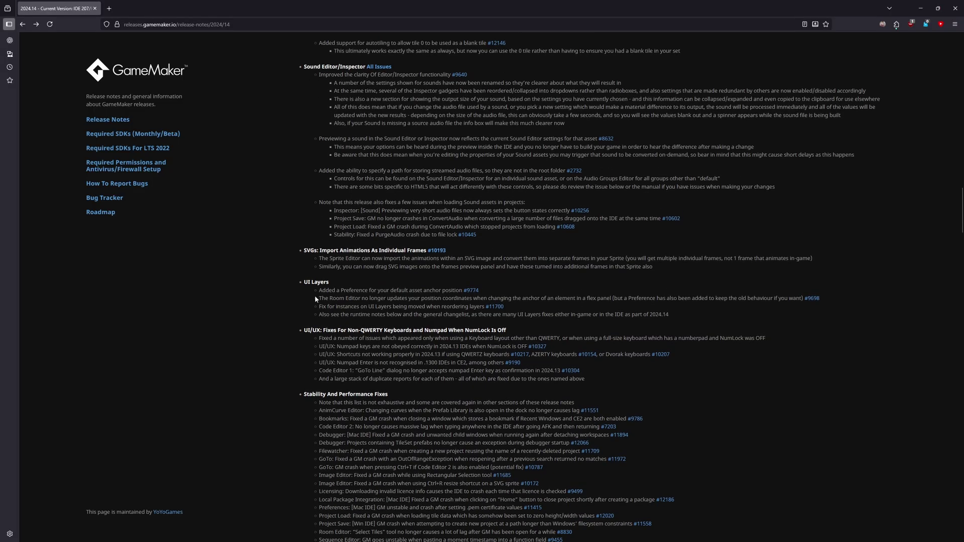
pyautogui.scroll(-2, 314, 296)
pyautogui.scroll(-1, 306, 301)
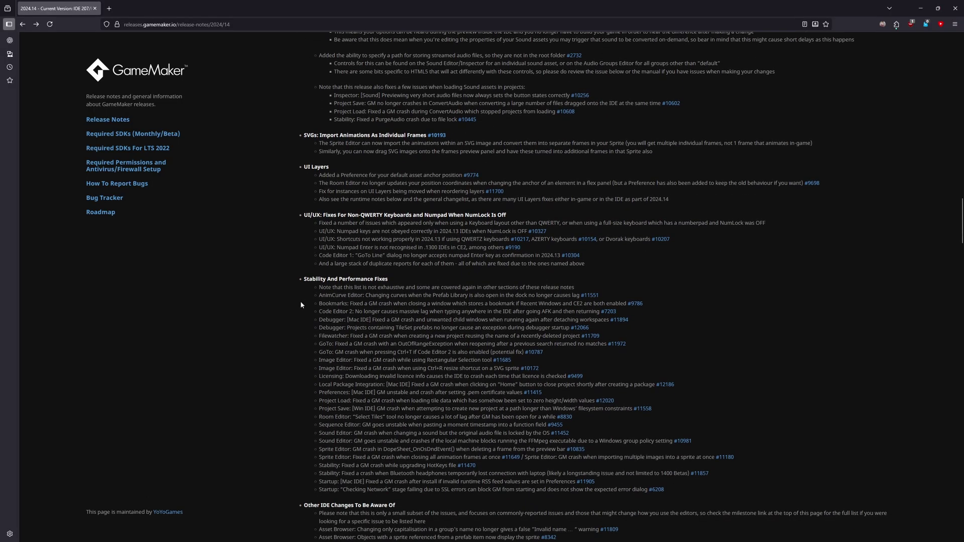
pyautogui.moveTo(309, 217); pyautogui.dragTo(410, 266)
pyautogui.click(409, 273)
pyautogui.scroll(-3, 410, 273)
pyautogui.moveTo(308, 100); pyautogui.dragTo(441, 354)
pyautogui.scroll(-3, 553, 376)
pyautogui.click(441, 343)
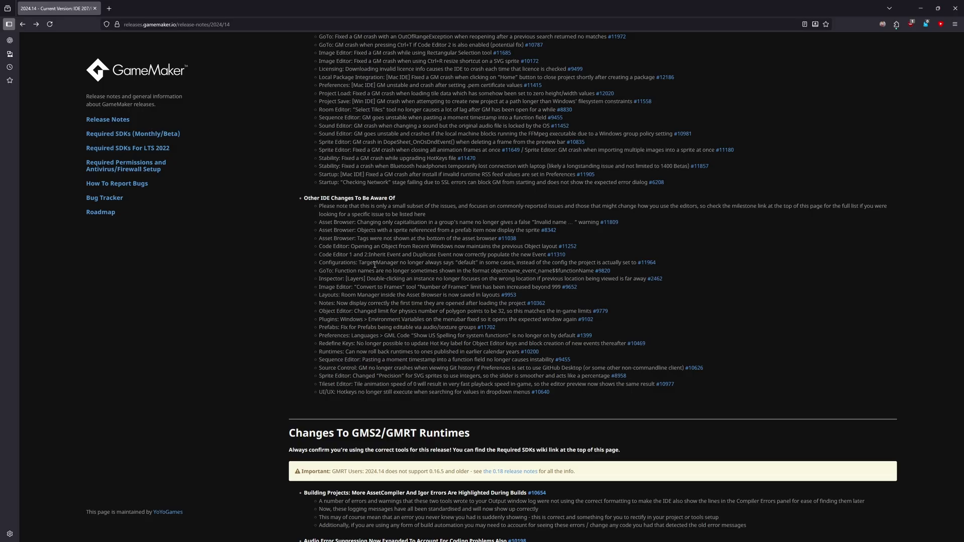
pyautogui.scroll(2, 374, 265)
pyautogui.moveTo(321, 126); pyautogui.dragTo(627, 179)
pyautogui.click(627, 178)
pyautogui.scroll(-5, 355, 278)
pyautogui.moveTo(290, 277); pyautogui.dragTo(515, 272)
pyautogui.click(515, 272)
pyautogui.scroll(-3, 405, 301)
pyautogui.scroll(-1, 406, 305)
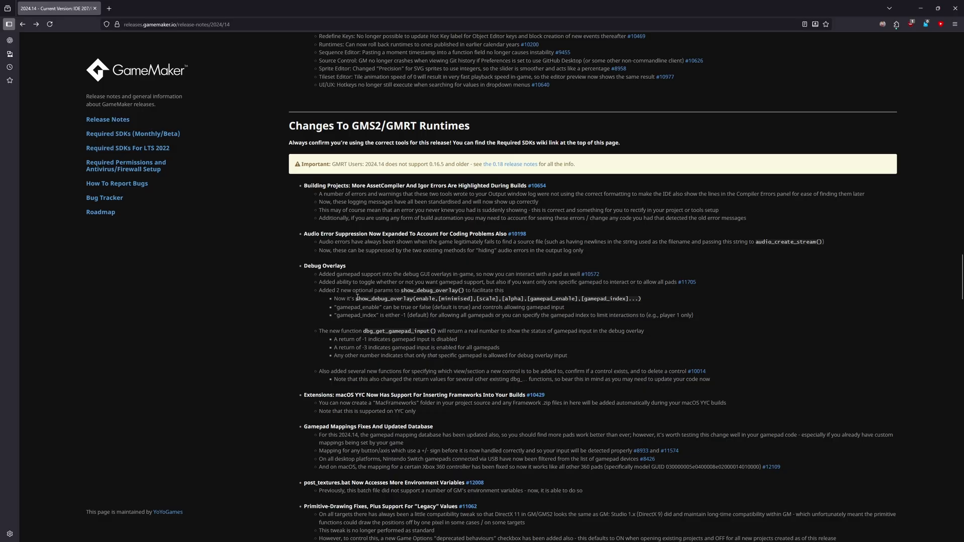
# Read the new show_debug_overlay parameters and continue through the runtime changes
pyautogui.moveTo(355, 299); pyautogui.dragTo(575, 299)
pyautogui.click(575, 298)
pyautogui.scroll(-3, 437, 286)
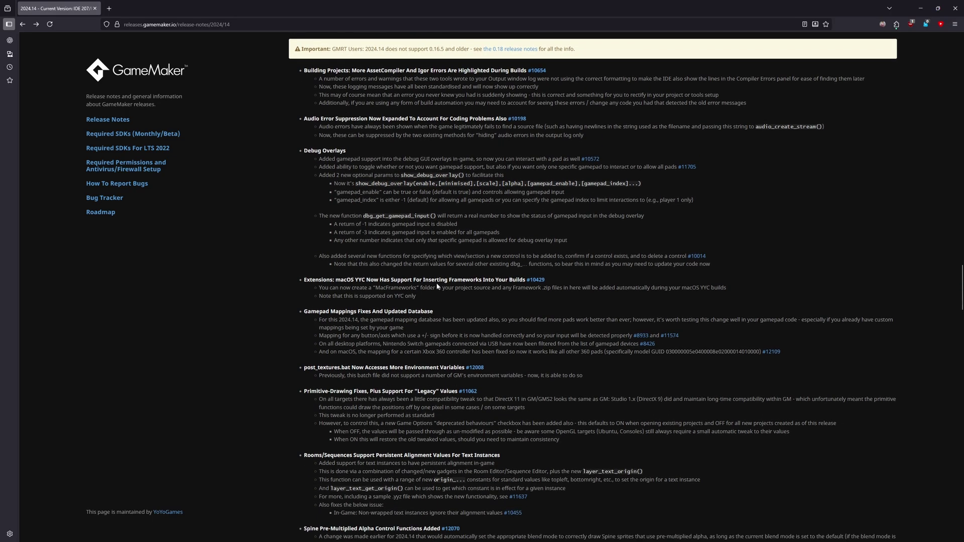
pyautogui.scroll(-2, 435, 283)
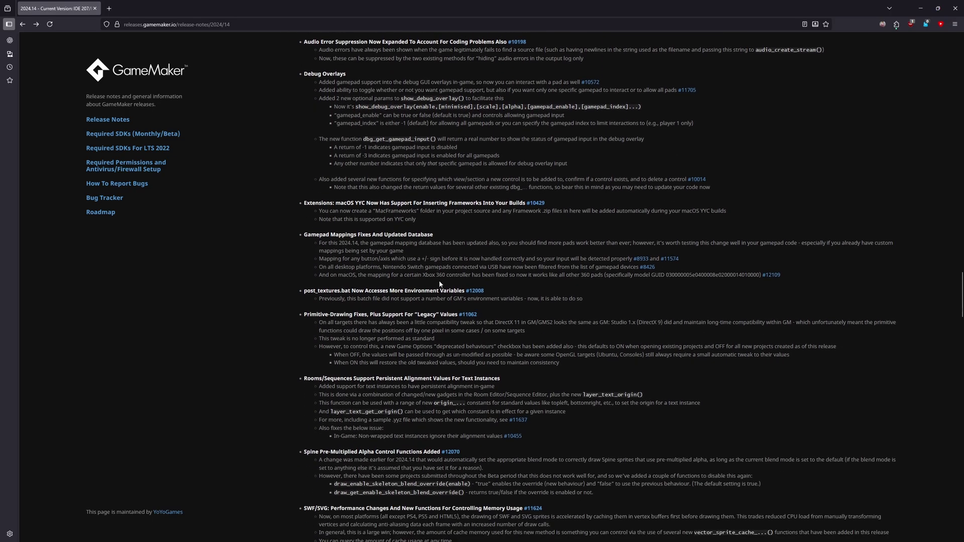
pyautogui.scroll(2, 436, 284)
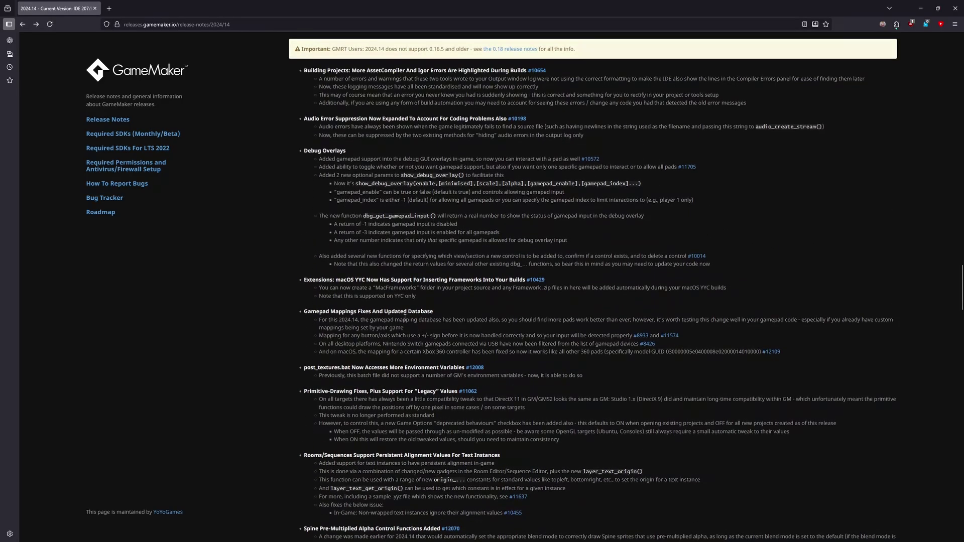
pyautogui.scroll(-8, 414, 206)
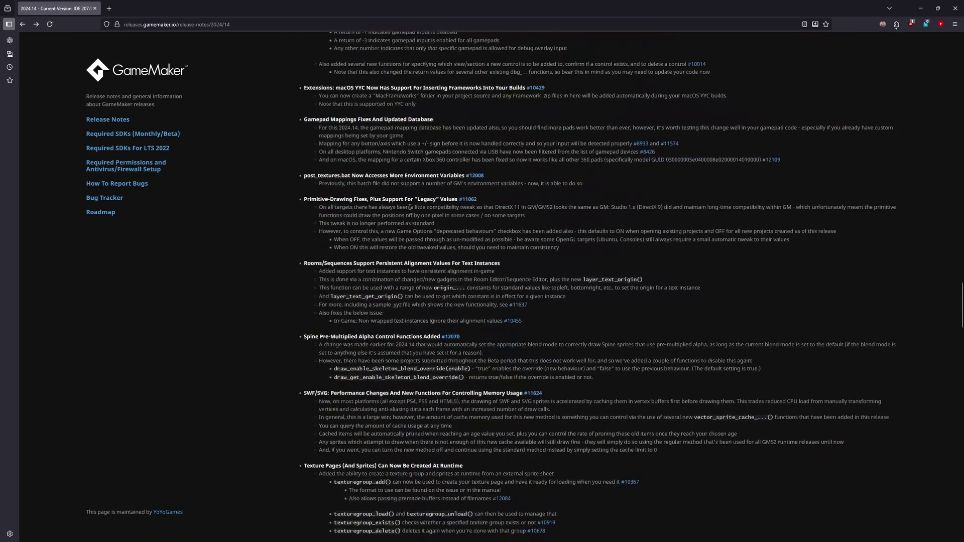
pyautogui.scroll(-5, 406, 215)
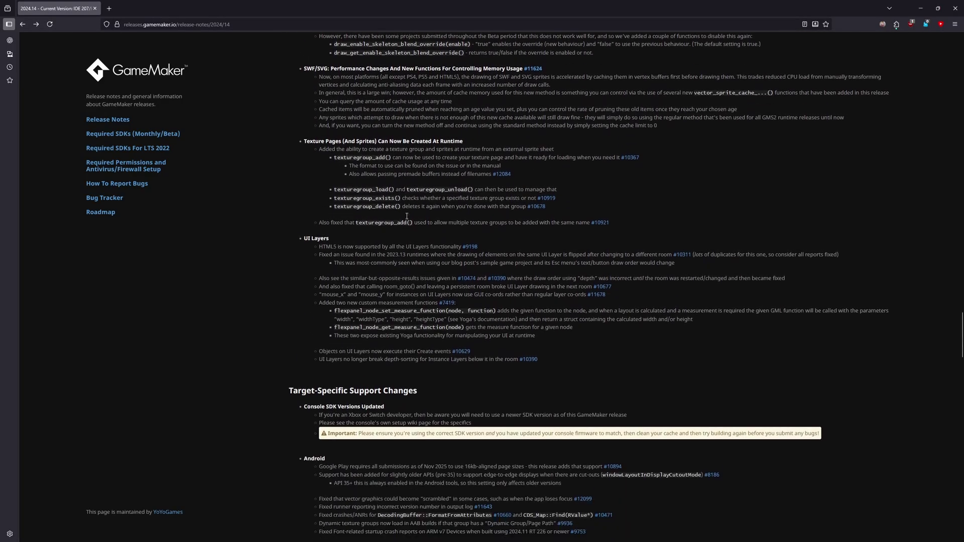
pyautogui.scroll(-2, 406, 215)
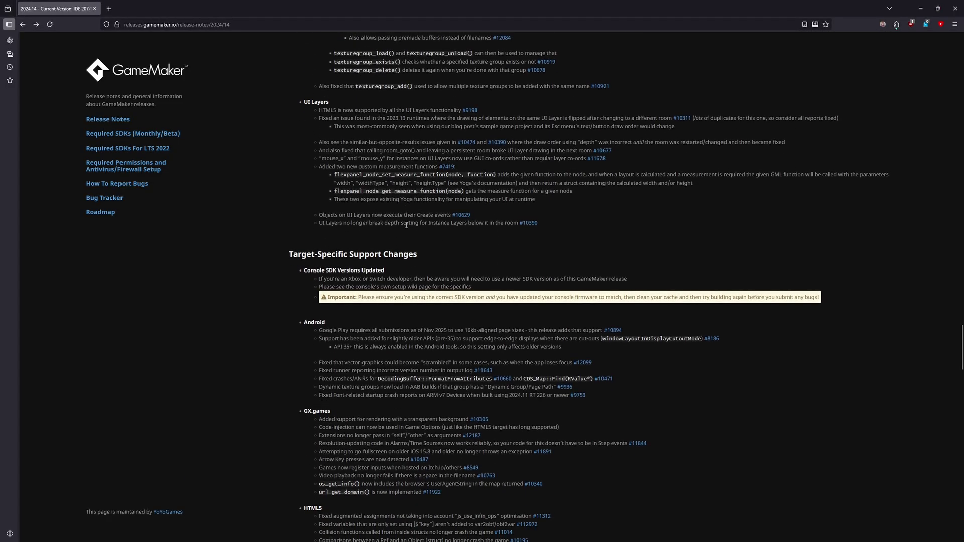
# Read the measurement functions and Console SDK Versions notes, reaching the Functions section
pyautogui.moveTo(343, 167); pyautogui.dragTo(436, 167)
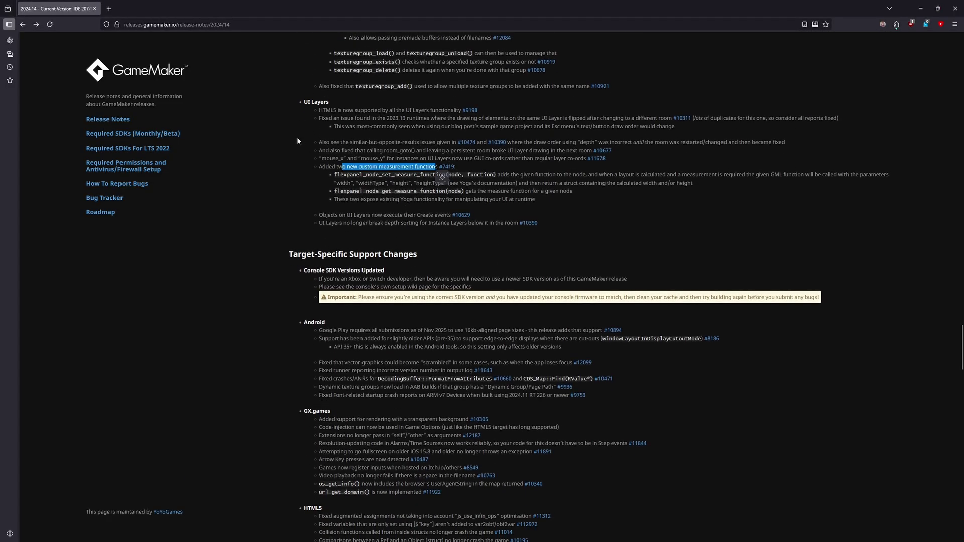
pyautogui.scroll(-2, 397, 239)
pyautogui.click(306, 198)
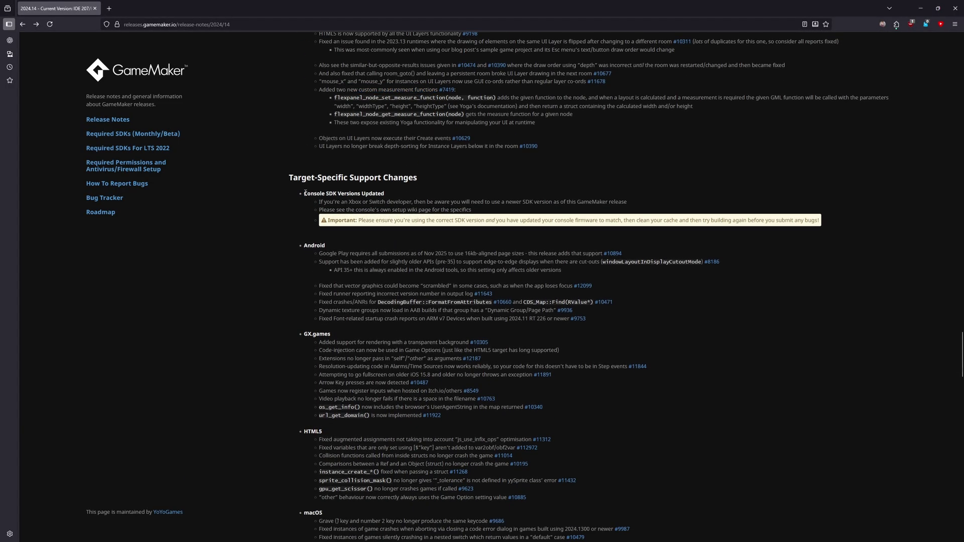
pyautogui.moveTo(305, 193); pyautogui.dragTo(364, 277)
pyautogui.click(364, 287)
pyautogui.scroll(-2, 363, 285)
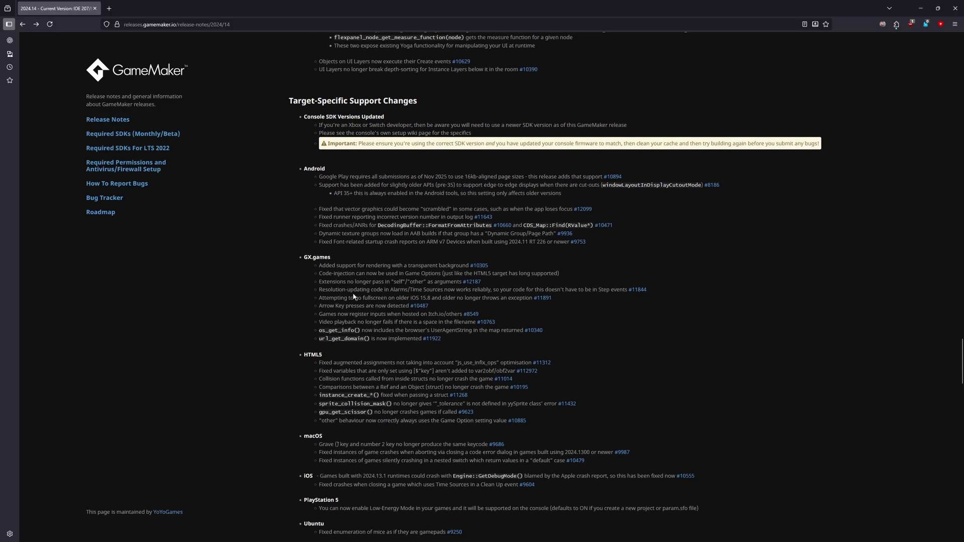
pyautogui.scroll(-4, 353, 299)
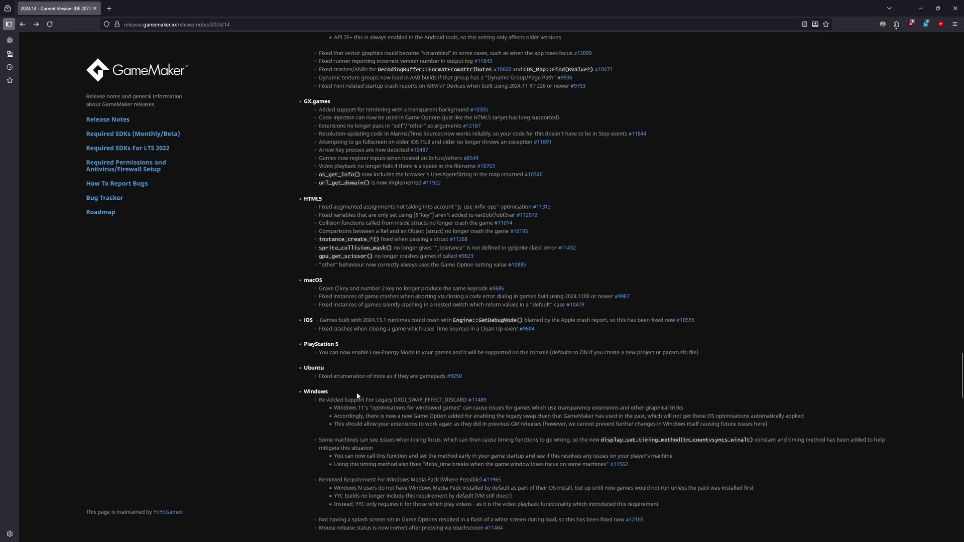
pyautogui.scroll(-8, 357, 392)
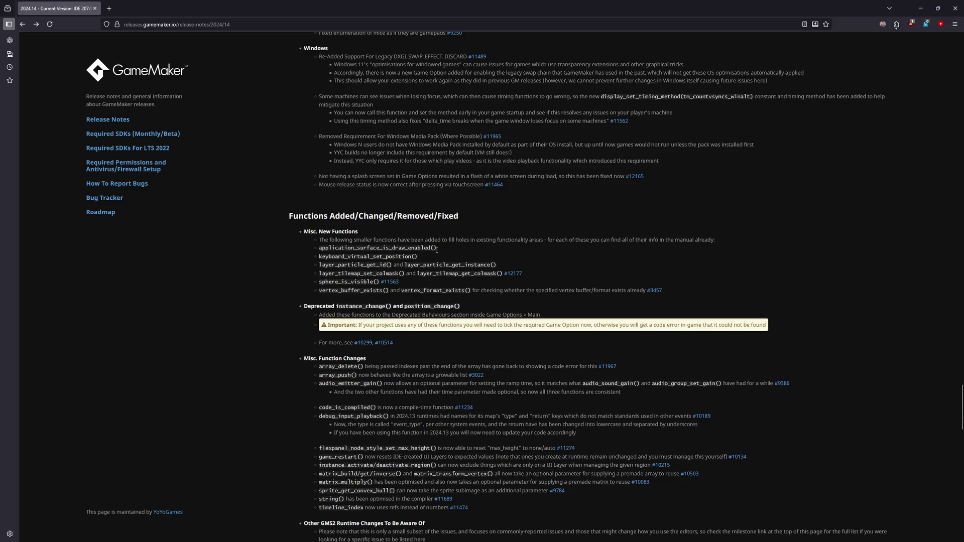
# Read application_surface_is_draw_enabled(), the Misc. Function Changes, and the game_restart note
pyautogui.moveTo(436, 250); pyautogui.dragTo(304, 250)
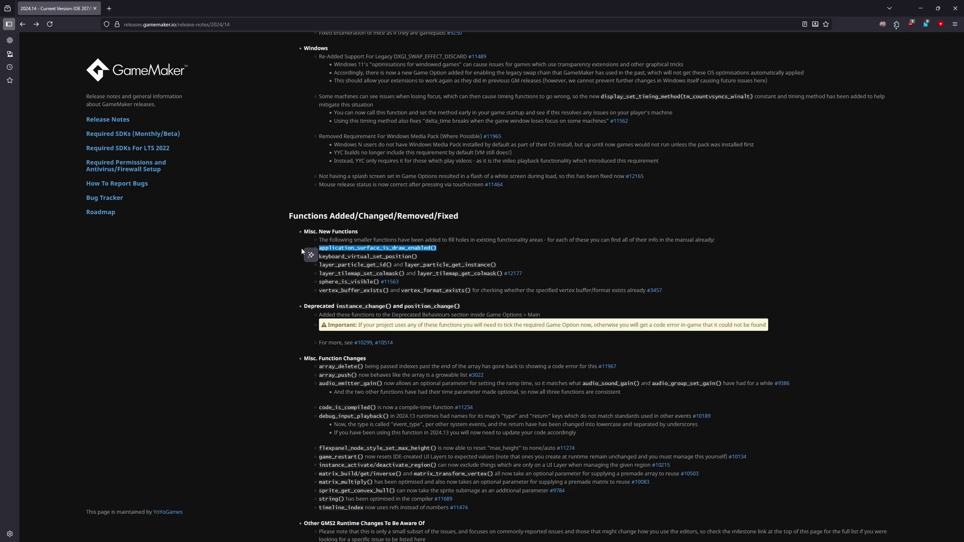
pyautogui.click(311, 255)
pyautogui.click(363, 262)
pyautogui.scroll(-3, 363, 262)
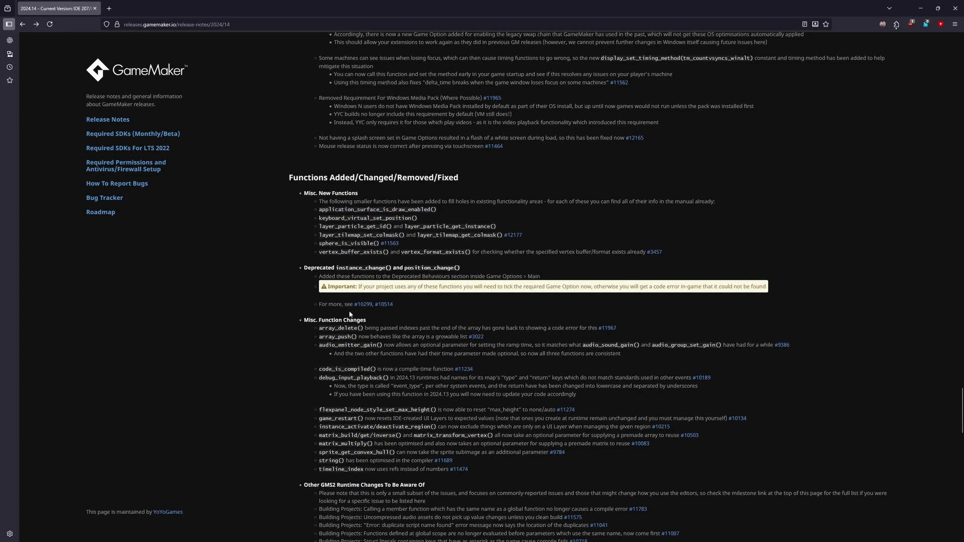
pyautogui.scroll(-5, 364, 306)
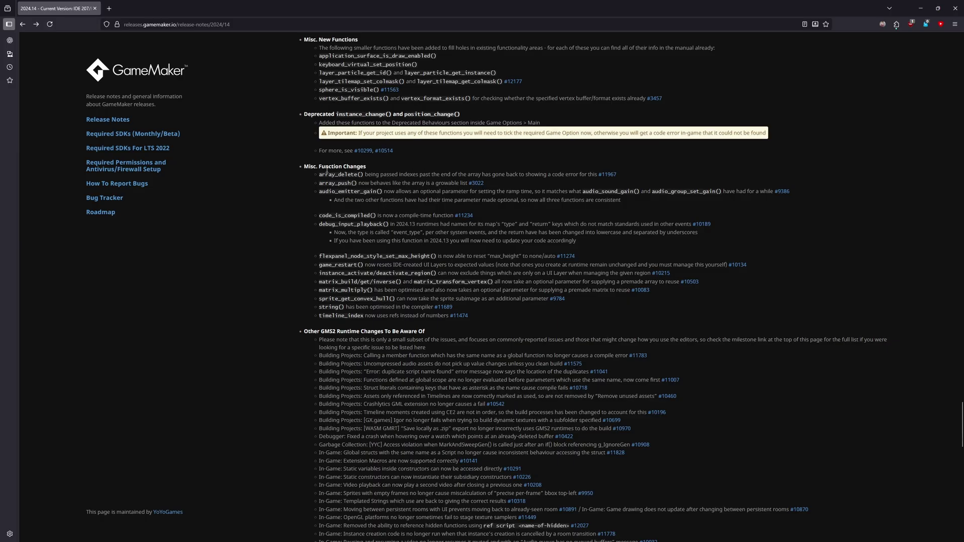
pyautogui.moveTo(320, 173); pyautogui.dragTo(390, 281)
pyautogui.click(351, 203)
pyautogui.moveTo(377, 260); pyautogui.dragTo(383, 327)
# Skim the In-Game fixes, then autoscroll back to the top of the 2024.14 notes
pyautogui.scroll(-2, 374, 312)
pyautogui.moveTo(319, 263); pyautogui.dragTo(585, 352)
pyautogui.scroll(-15, 500, 305)
pyautogui.scroll(-3, 523, 312)
pyautogui.click(427, 287)
pyautogui.scroll(-5, 427, 287)
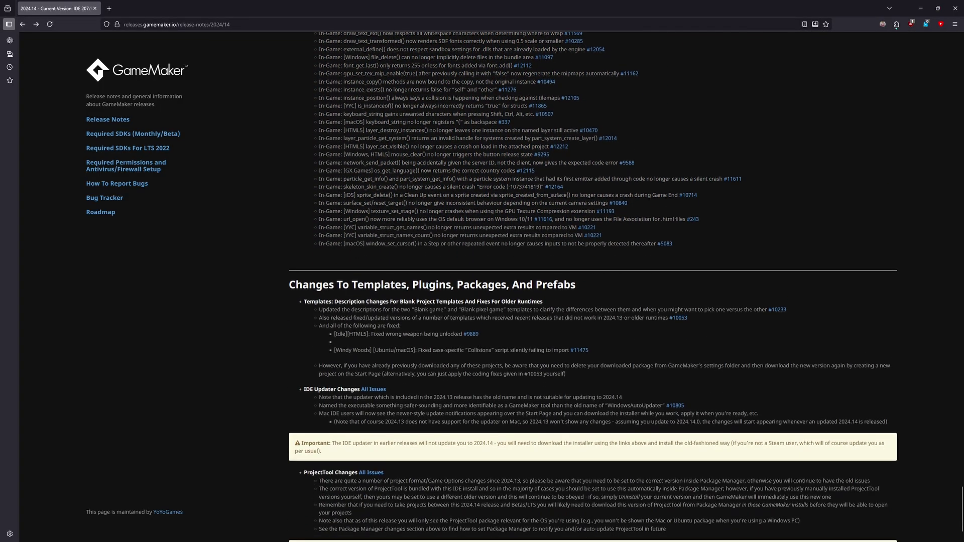
pyautogui.middleClick(464, 428)
pyautogui.click(504, 114)
# In GameMaker, give the room canvas more height and close the floating Sound window
pyautogui.hotkey('alt', 'Tab')
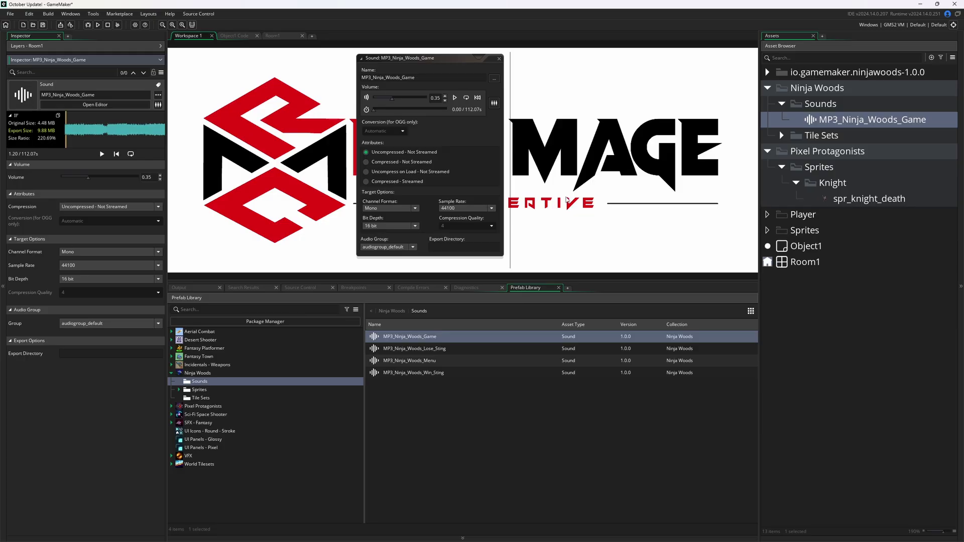
pyautogui.moveTo(539, 289); pyautogui.dragTo(538, 382)
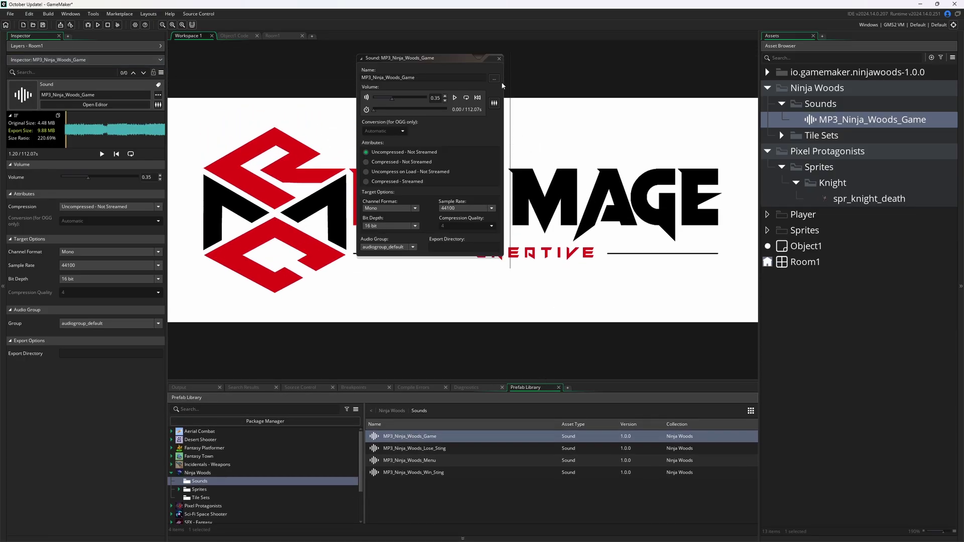
pyautogui.click(500, 59)
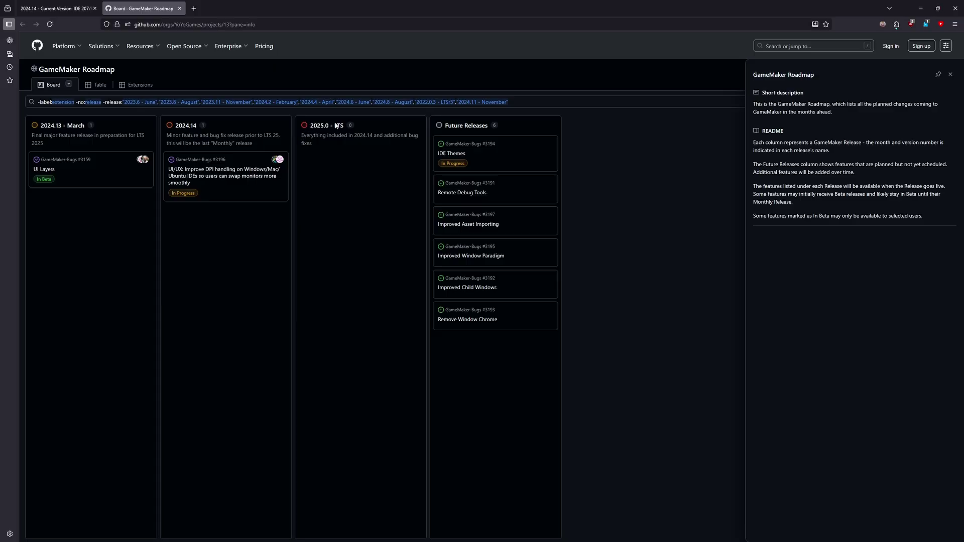
# Dismiss the roadmap's project info panel and return to the 2024.14 release notes tab
pyautogui.press('Escape')
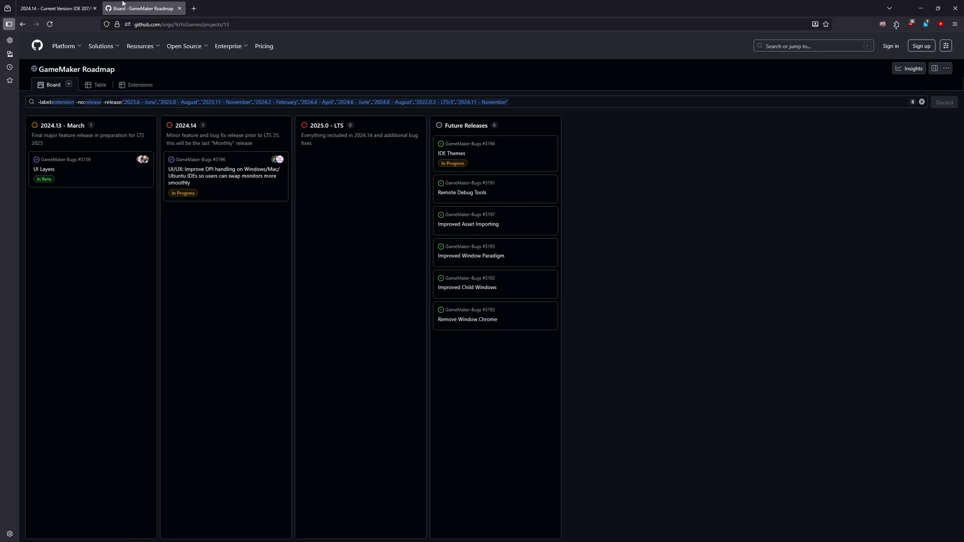
pyautogui.click(56, 8)
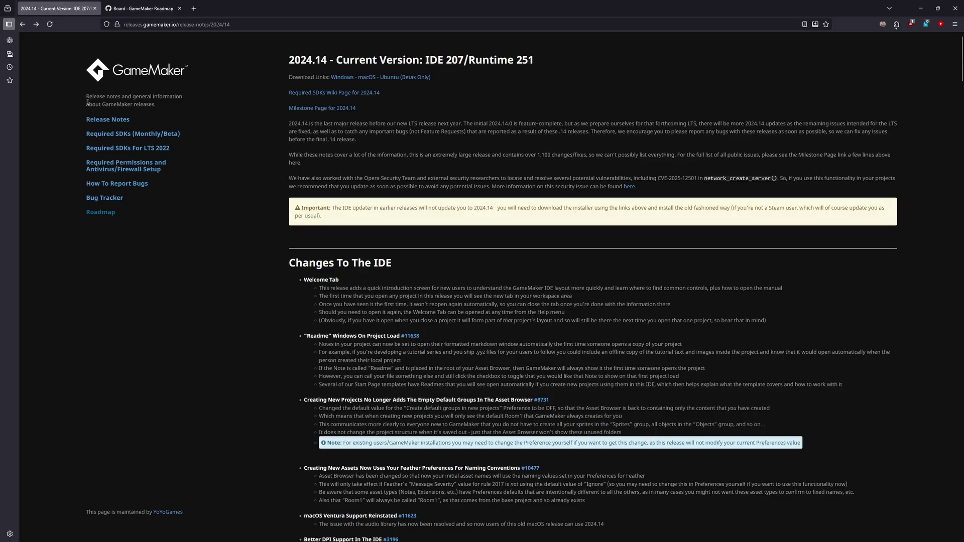
# Check the Release Notes index, reopen the 2024.14 notes, and return to the GameMaker IDE
pyautogui.click(107, 120)
pyautogui.moveTo(343, 140); pyautogui.dragTo(362, 125)
pyautogui.click(334, 140)
pyautogui.click(362, 126)
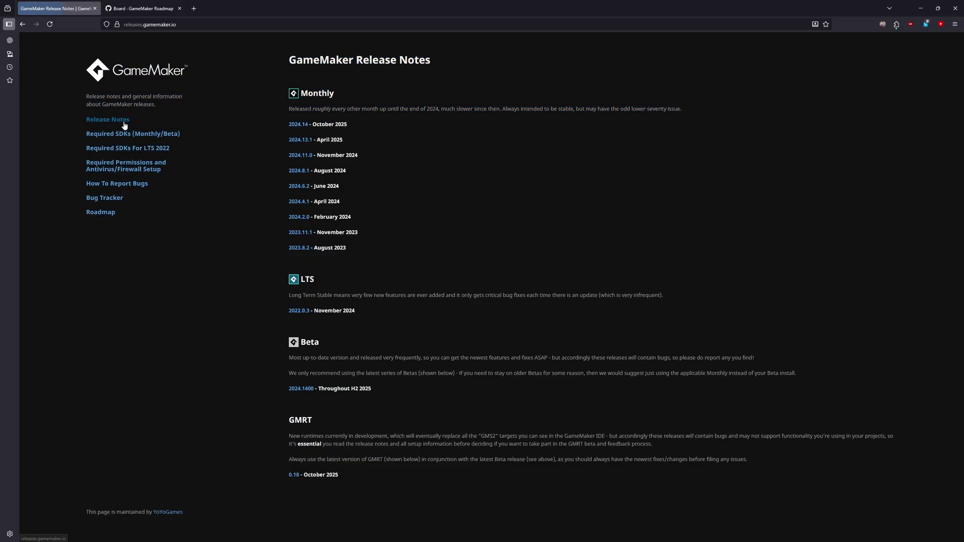
pyautogui.click(302, 126)
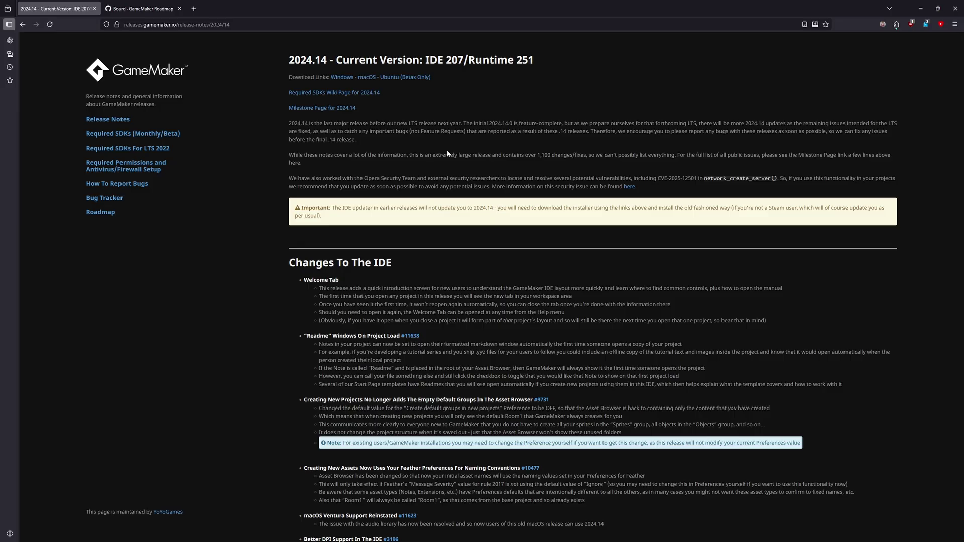
pyautogui.hotkey('alt', 'Tab')
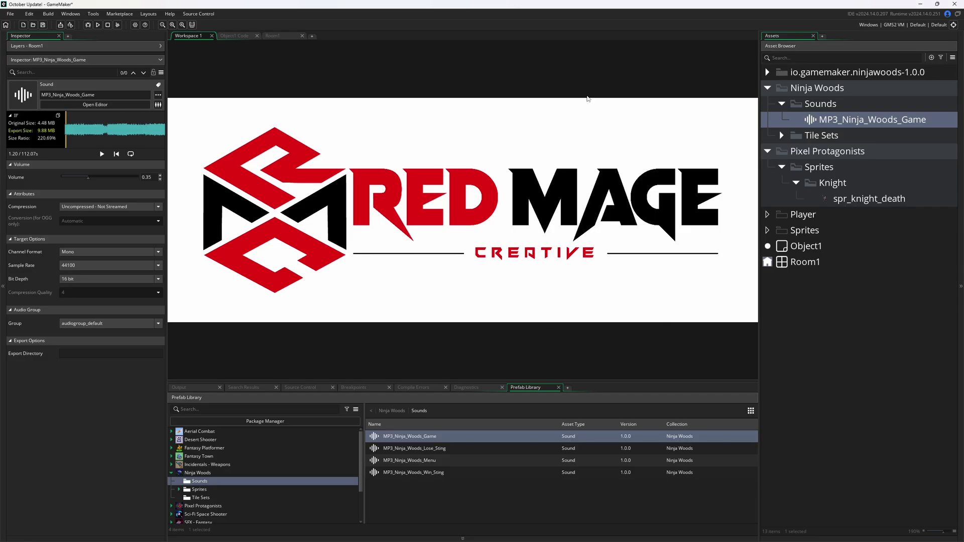
# Enlarge the Prefab Library and expand Fantasy Town's Sprites > Front View > Cart folder
pyautogui.moveTo(422, 382); pyautogui.dragTo(417, 306)
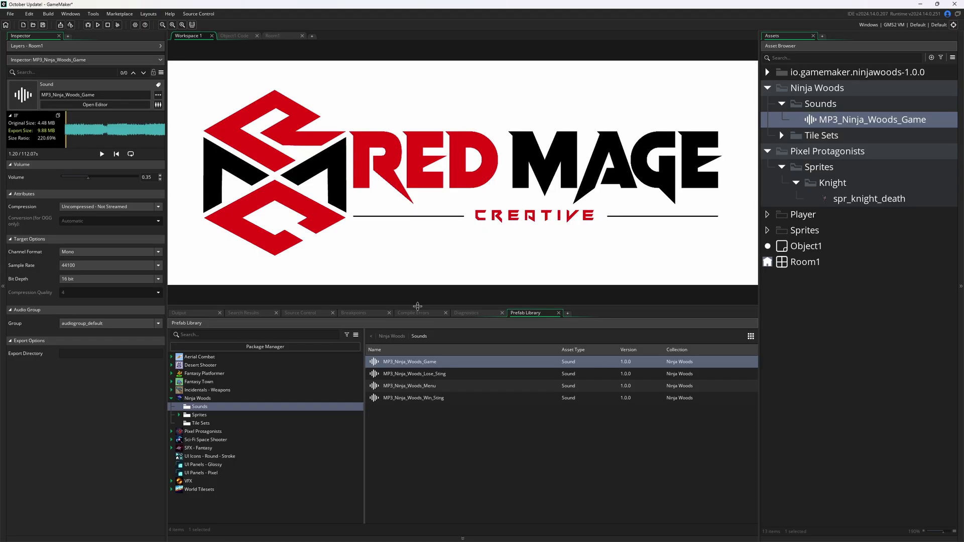
pyautogui.click(297, 382)
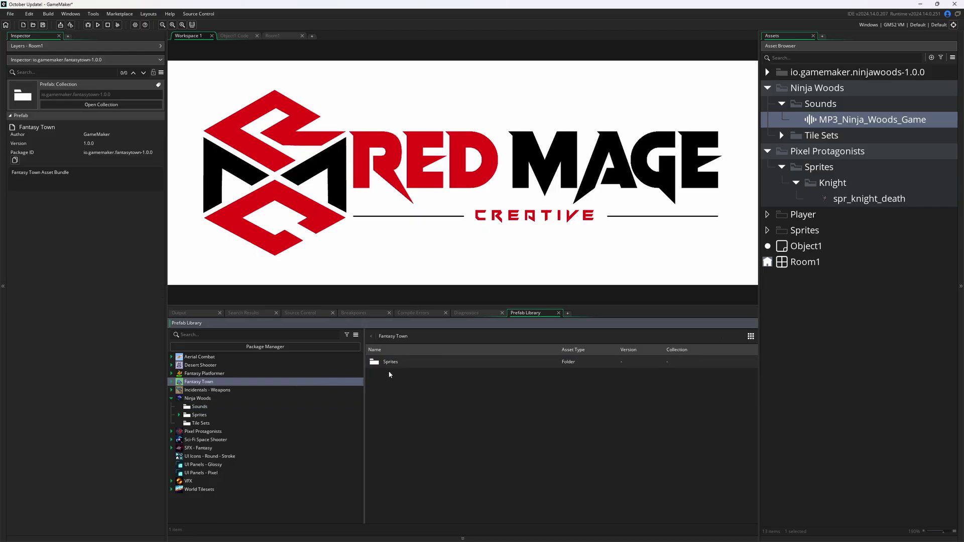
pyautogui.doubleClick(401, 362)
pyautogui.doubleClick(401, 364)
pyautogui.doubleClick(401, 367)
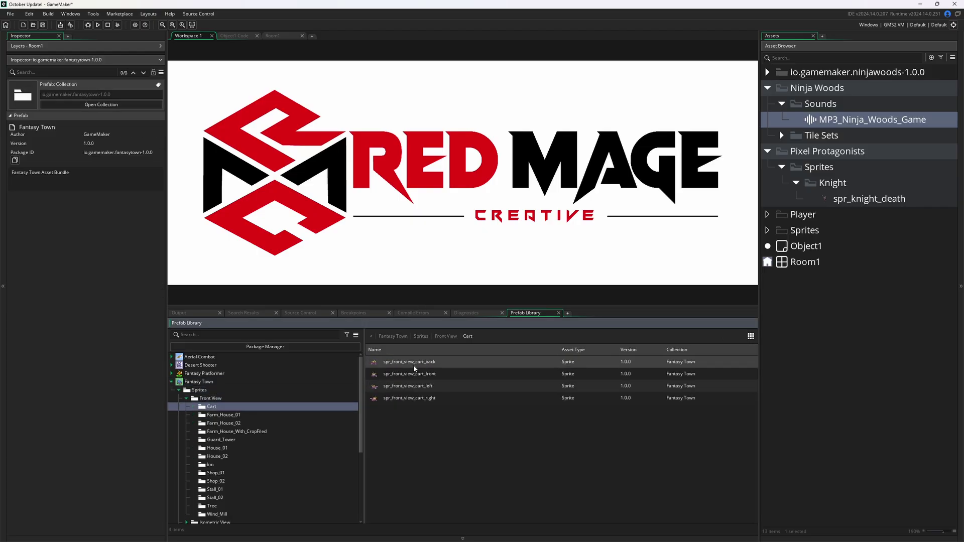
# Inspect the back, front and right cart sprites, then show spr_knight_death's properties
pyautogui.click(412, 367)
pyautogui.click(412, 374)
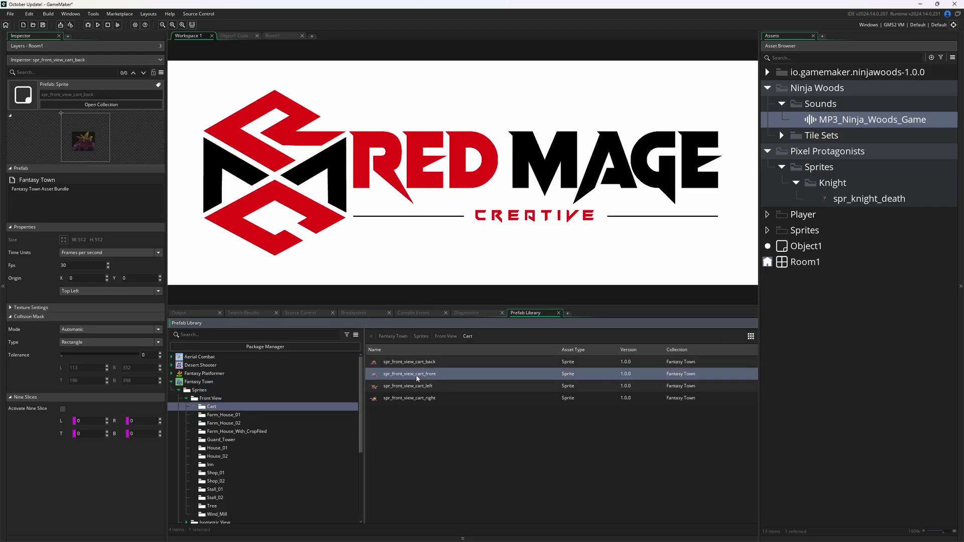
pyautogui.click(414, 397)
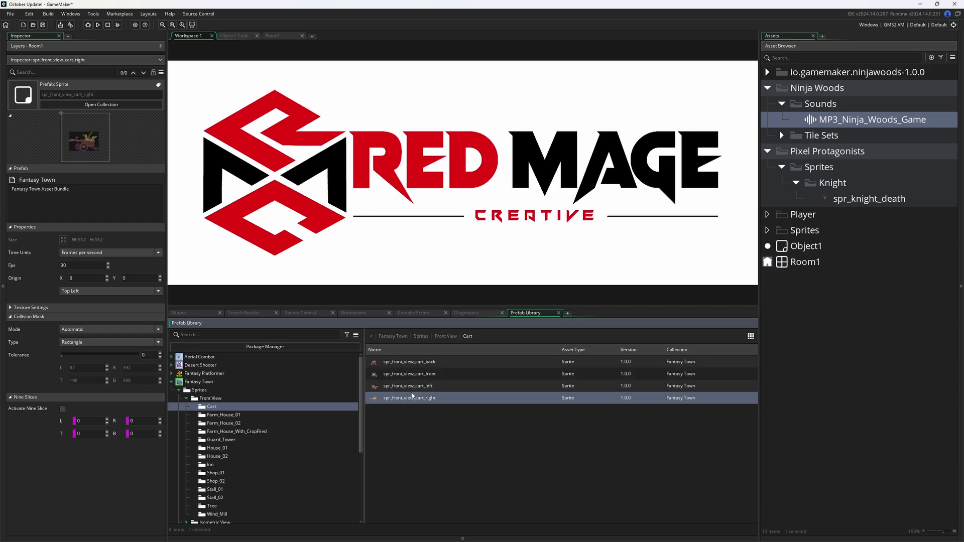
pyautogui.click(207, 382)
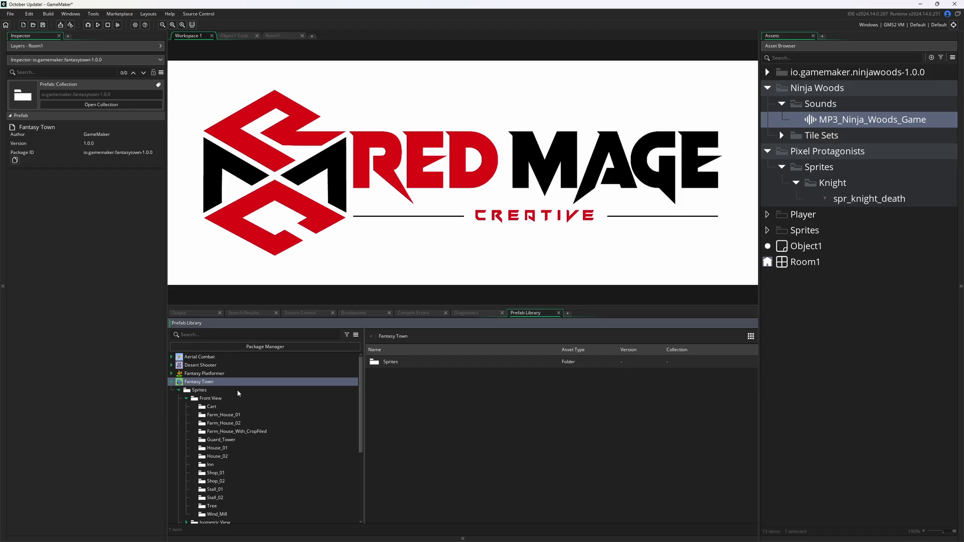
pyautogui.click(915, 201)
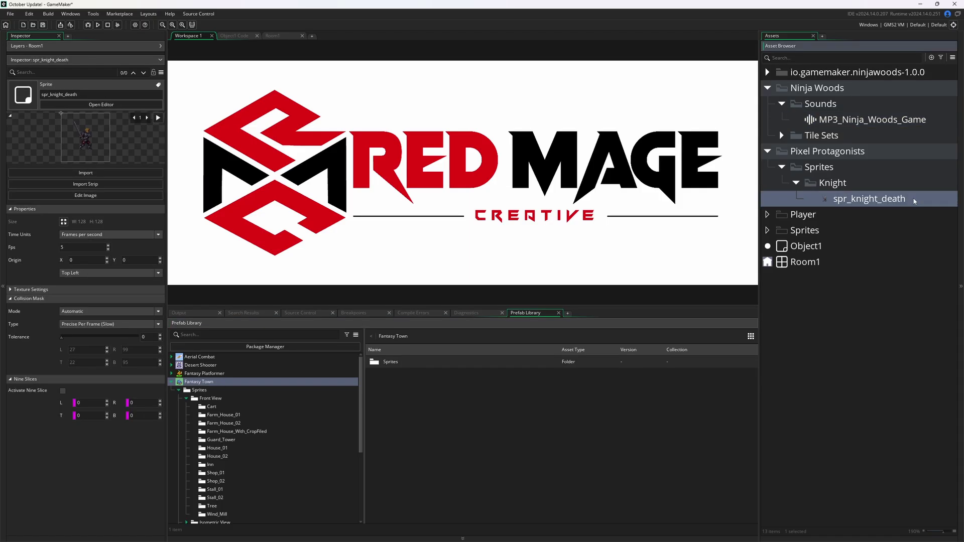